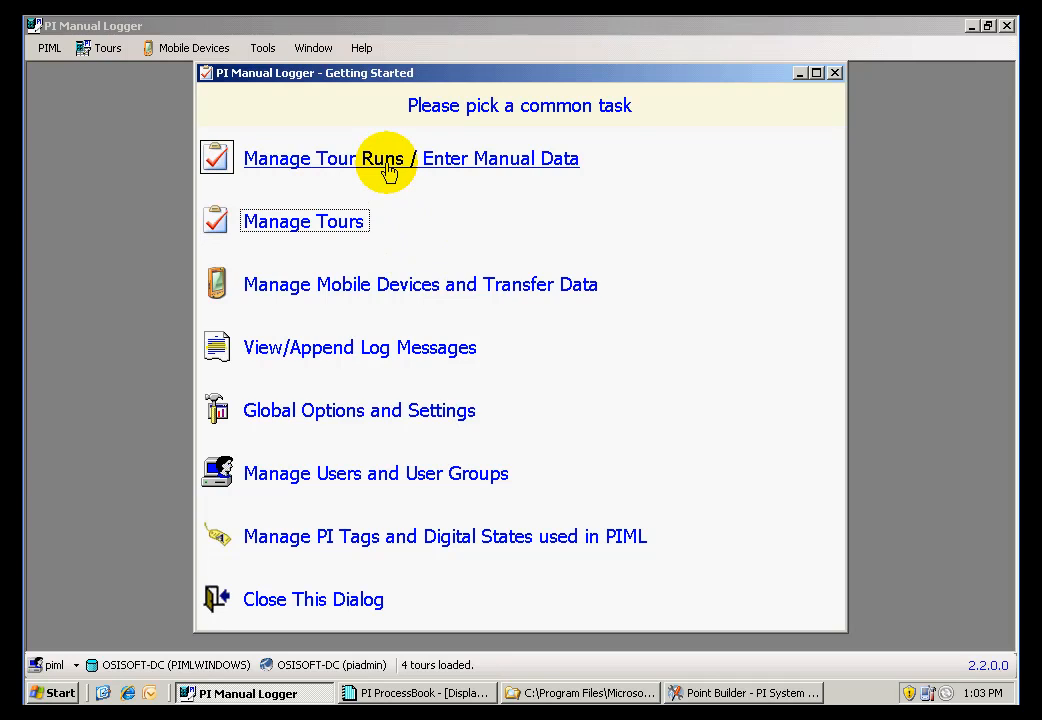
Create a new tour run for Hourly Tour 2 with the time stamp 6/11/2008 9:03:40 AM
click(389, 172)
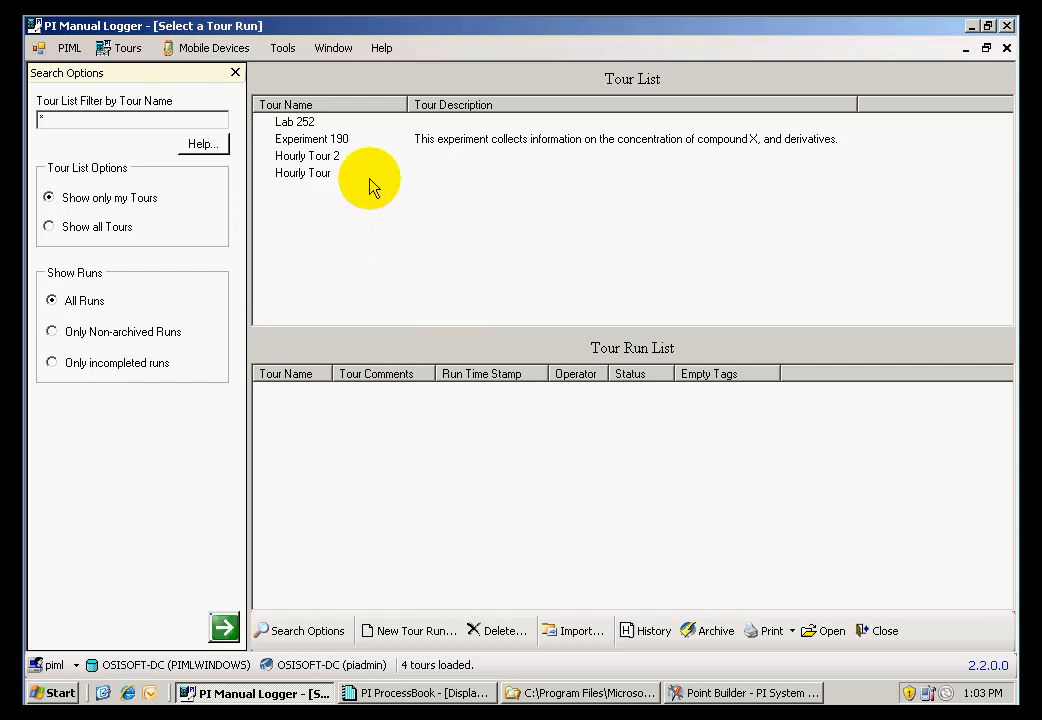
click(335, 157)
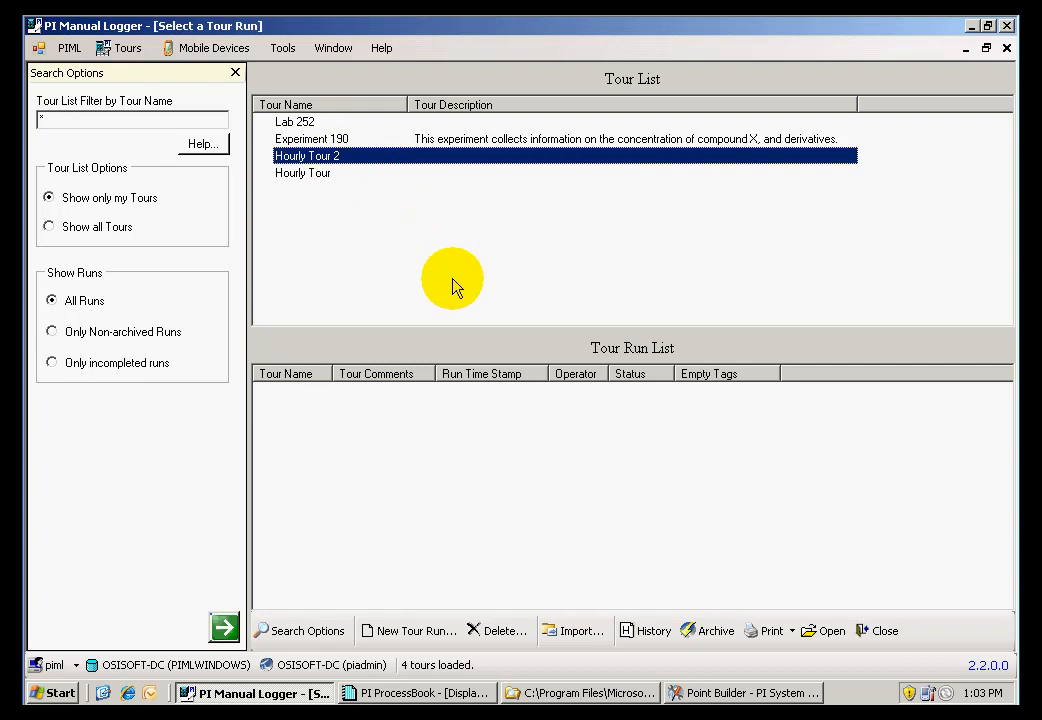
click(409, 631)
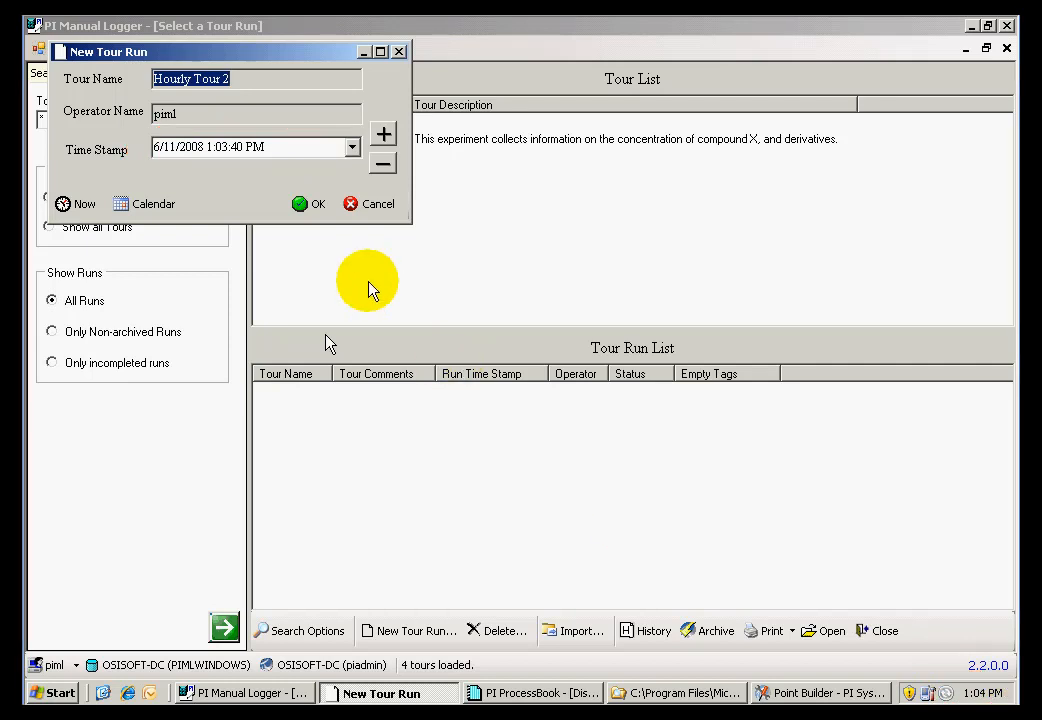
click(223, 147)
click(222, 147)
click(382, 163)
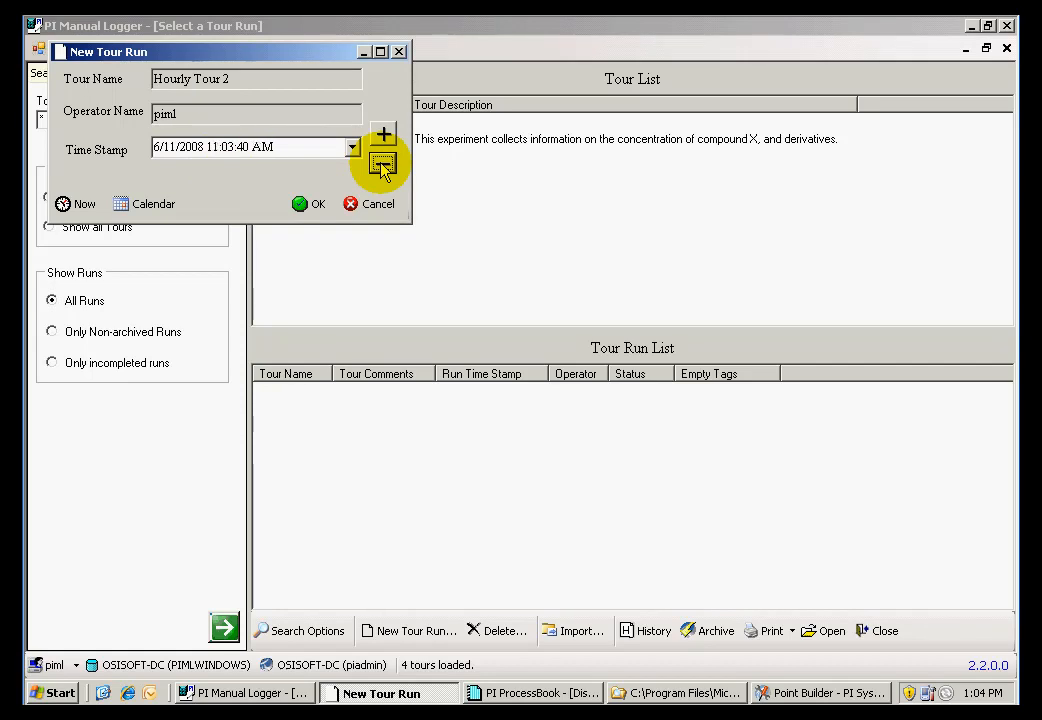
click(383, 165)
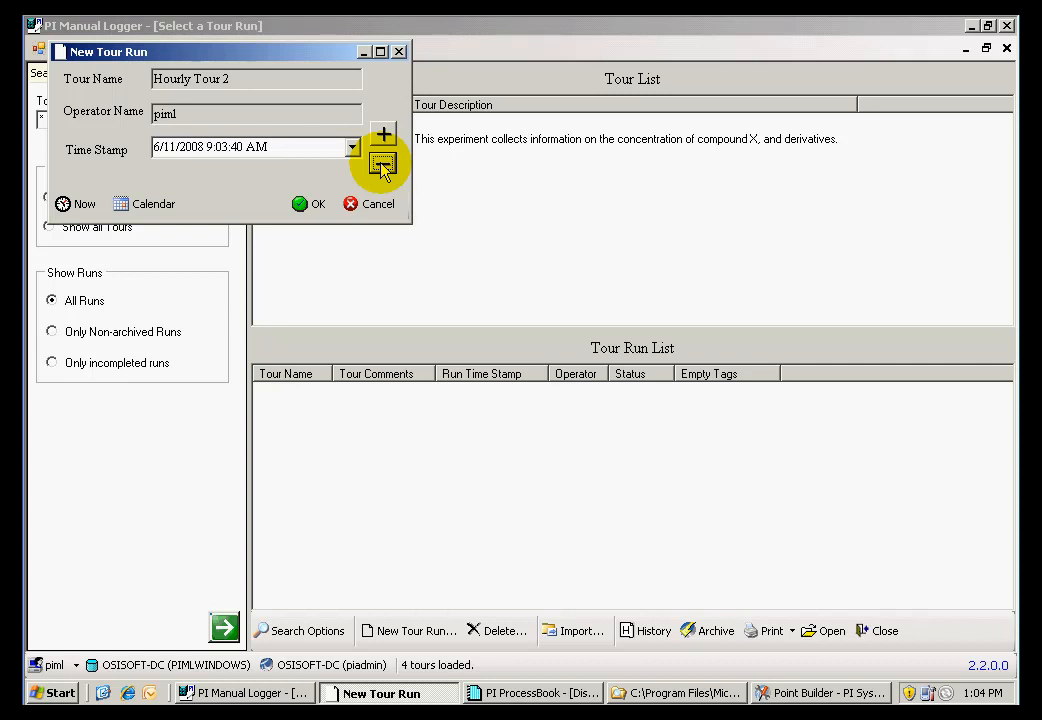
click(305, 205)
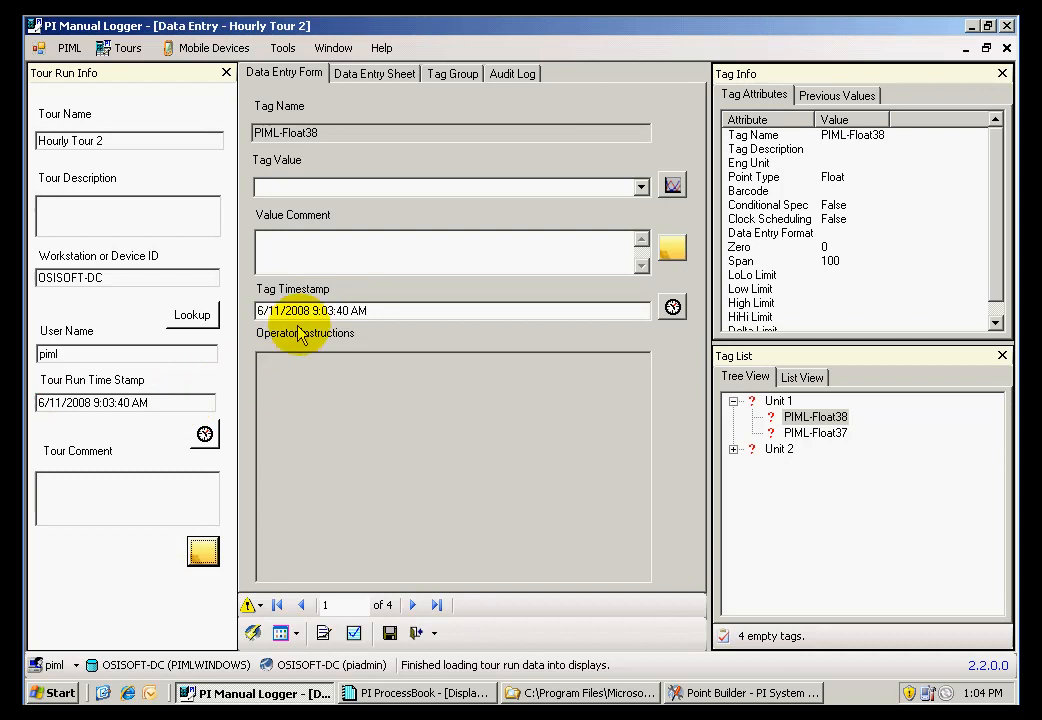
Set the PIML-Float38 tag timestamp to 6/11/2008 9:10:40 AM and enter 20 as its value
click(327, 311)
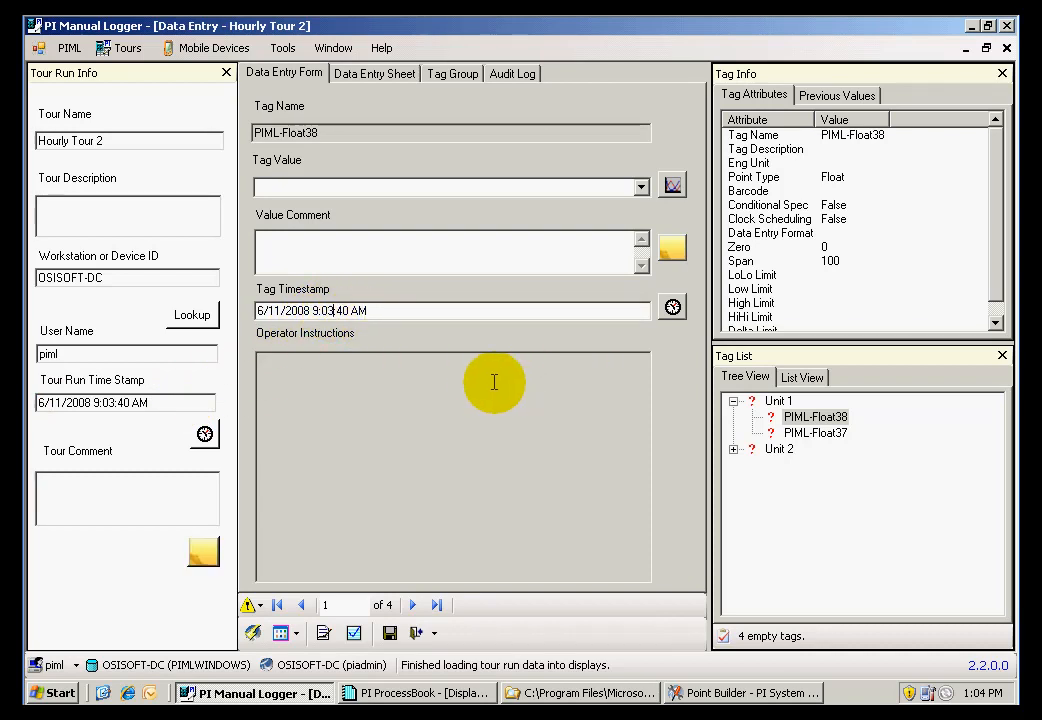
key(Delete)
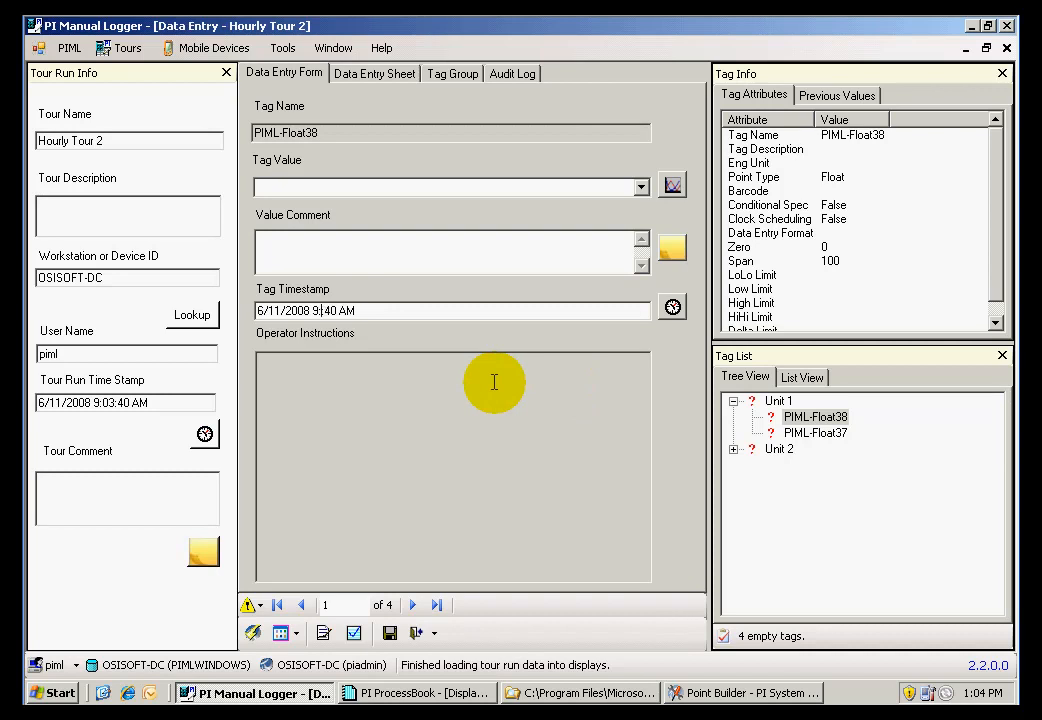
text(10:)
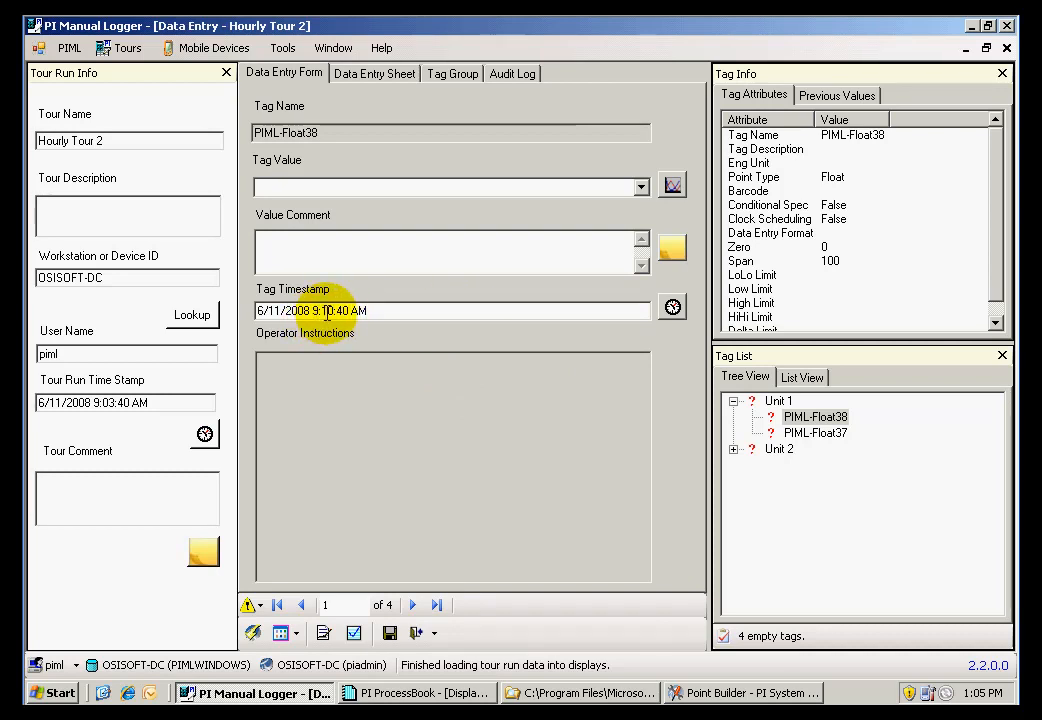
click(371, 311)
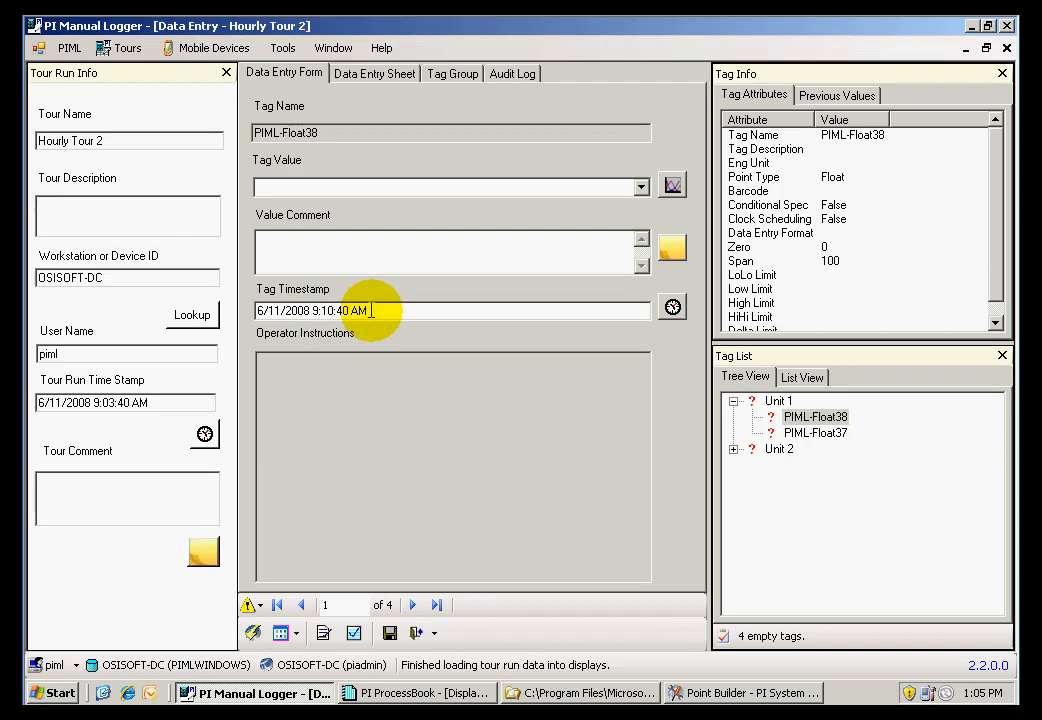
click(288, 186)
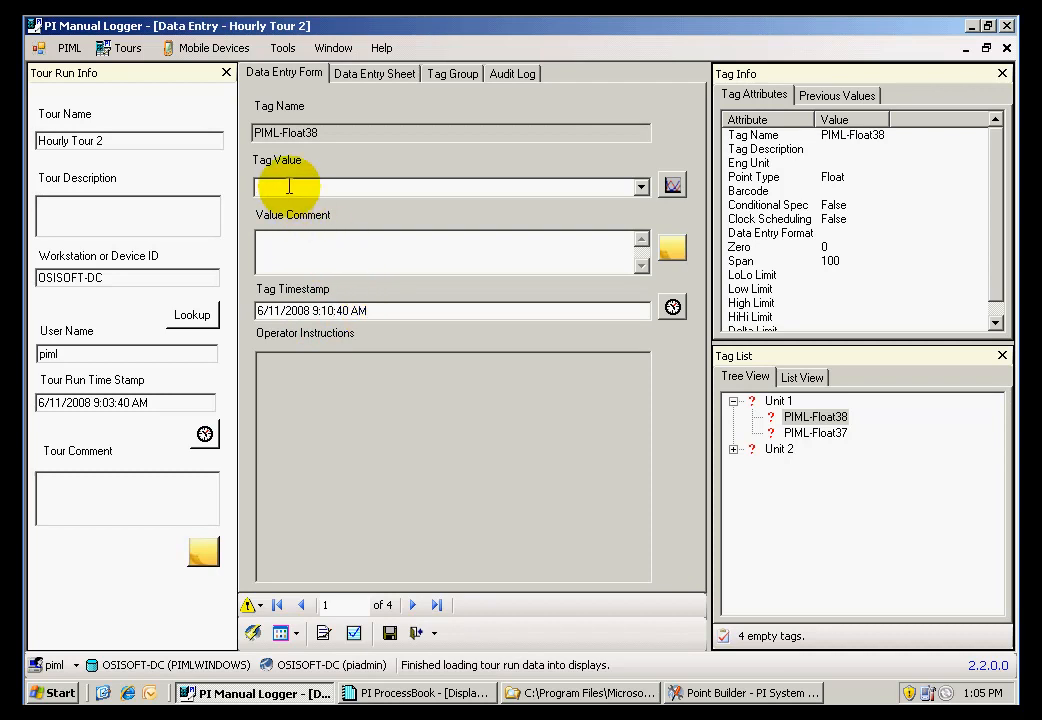
text(20)
Enter 25 as the value of PIML-Float37, and advance to the PIML-Float40 tag in Unit 2
click(806, 438)
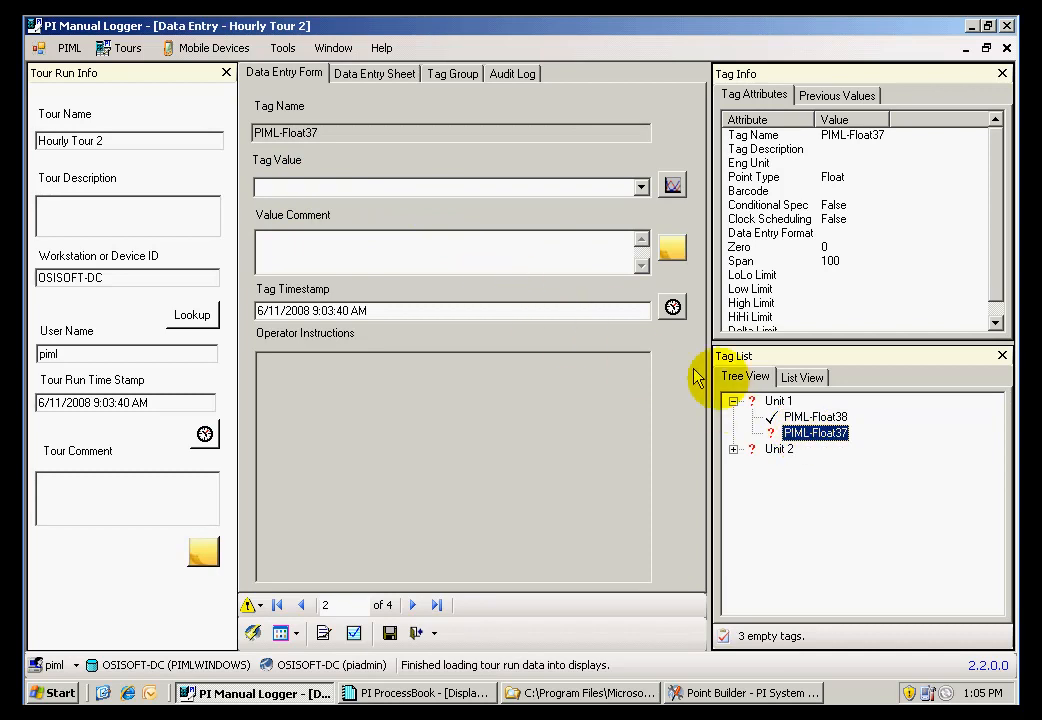
click(305, 186)
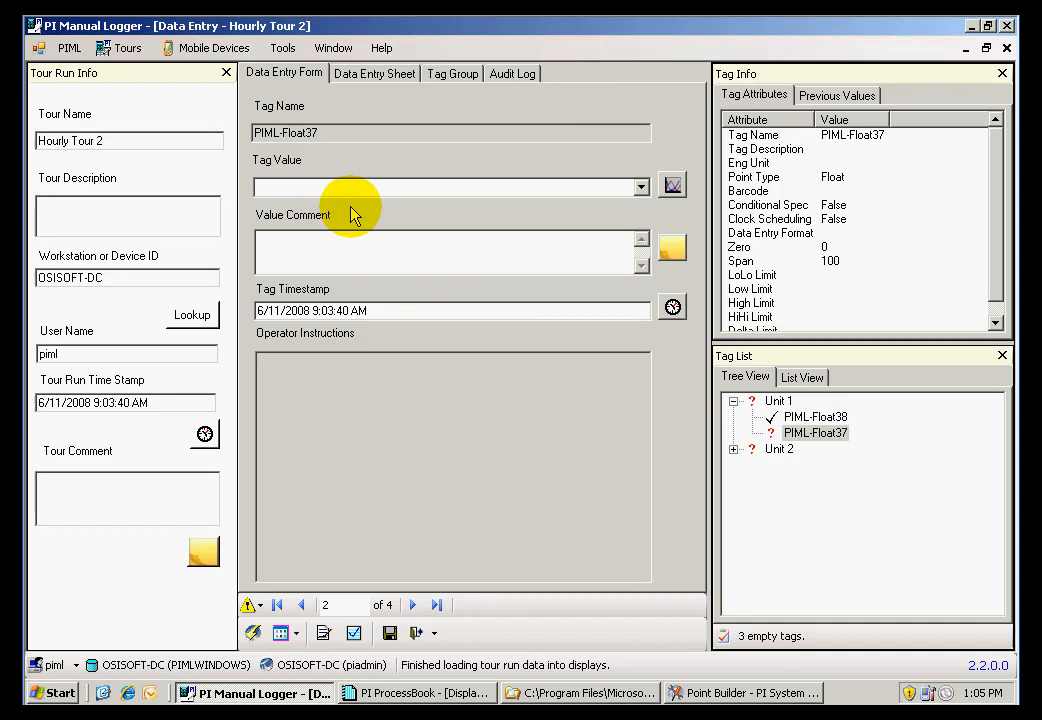
text(25)
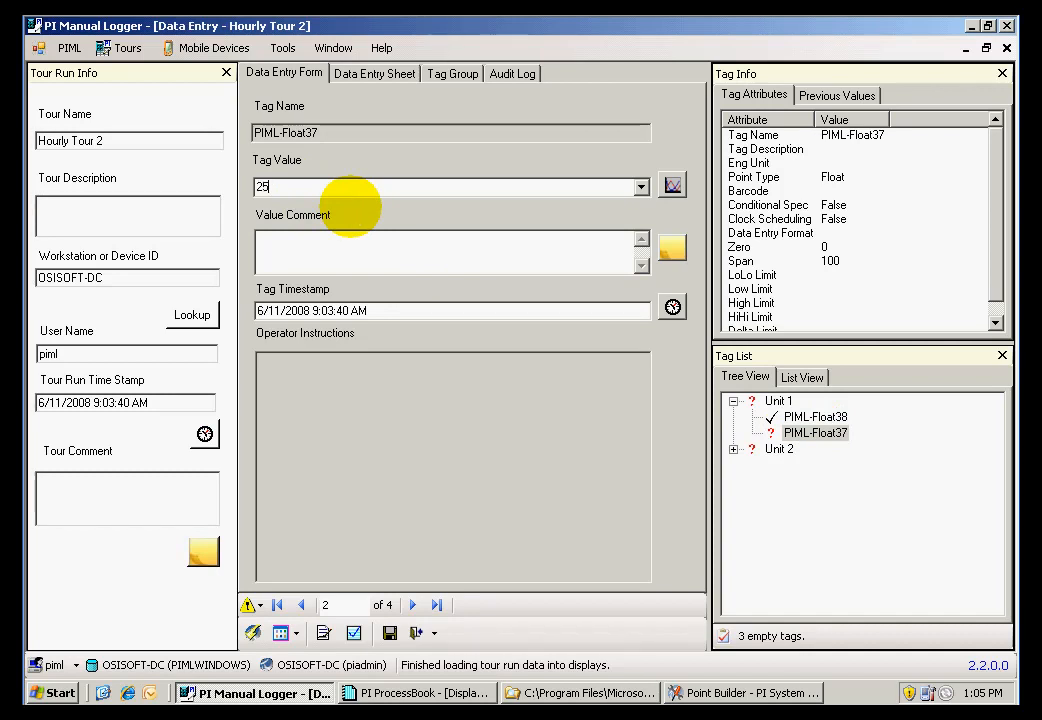
click(354, 238)
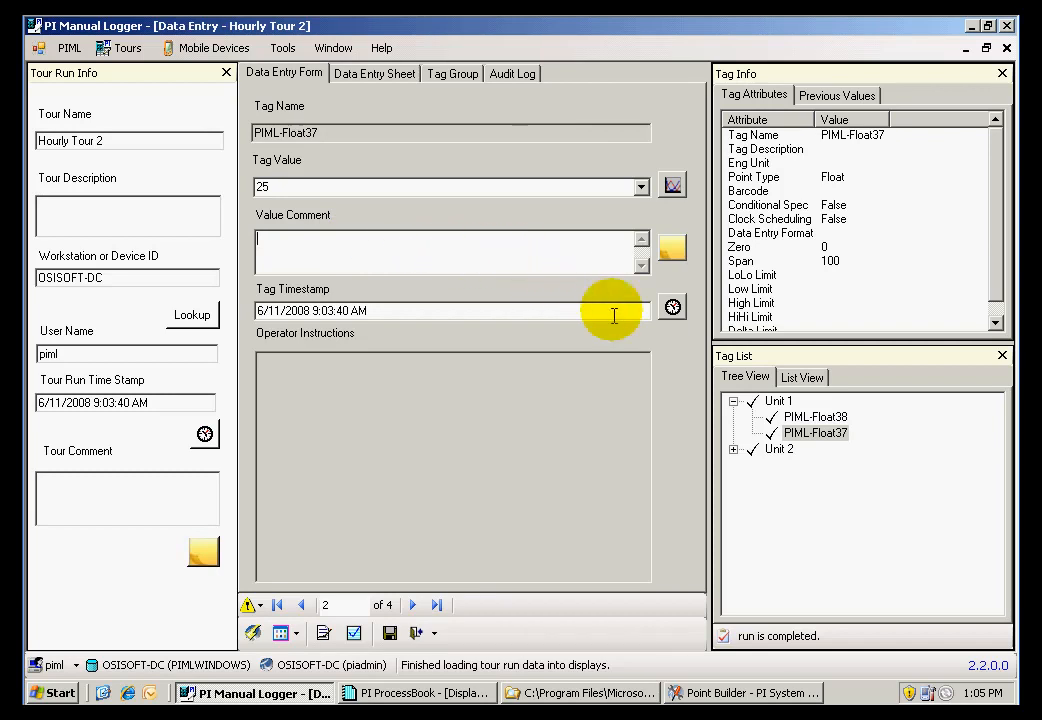
click(734, 450)
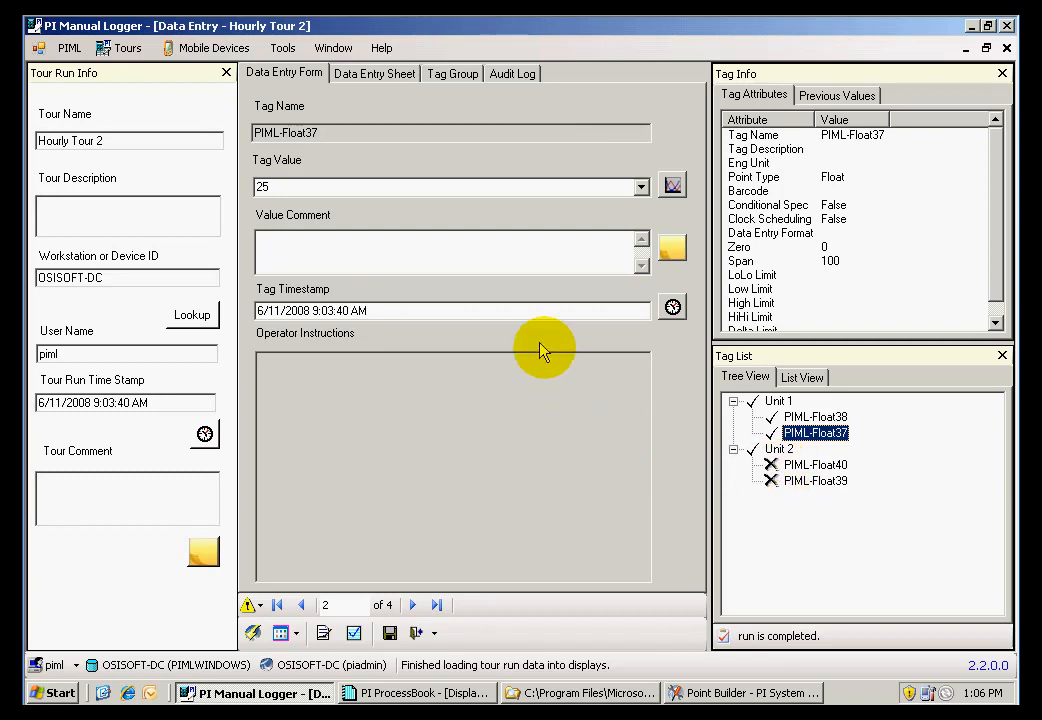
click(414, 612)
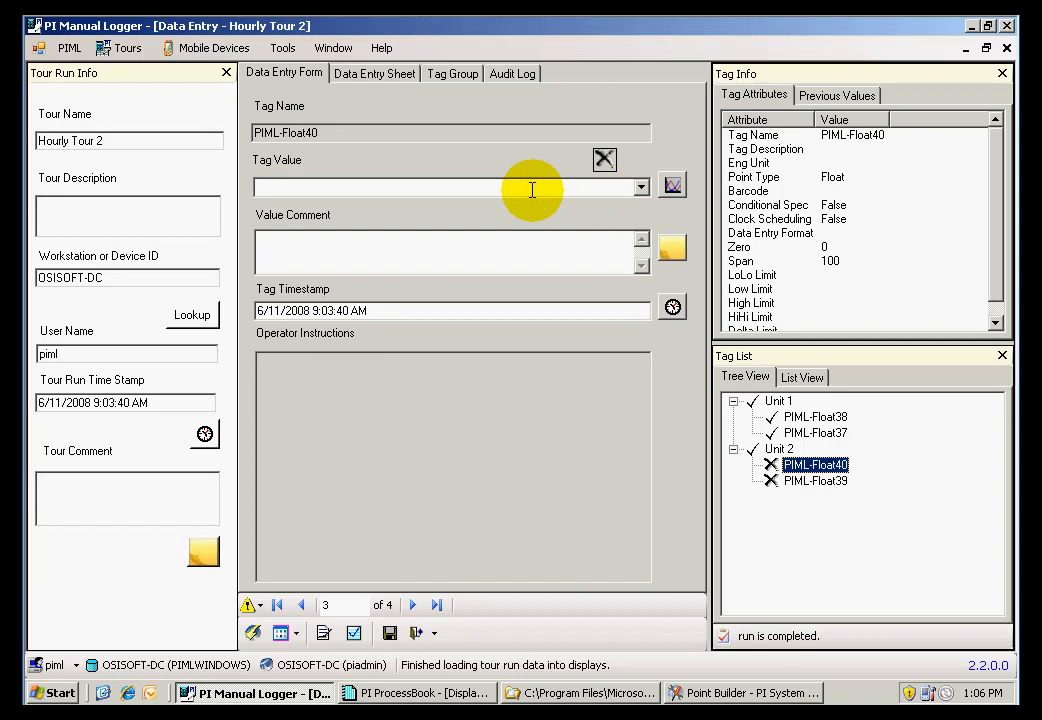
Save the Hourly Tour 2 run data and close the data entry window
click(390, 634)
click(467, 410)
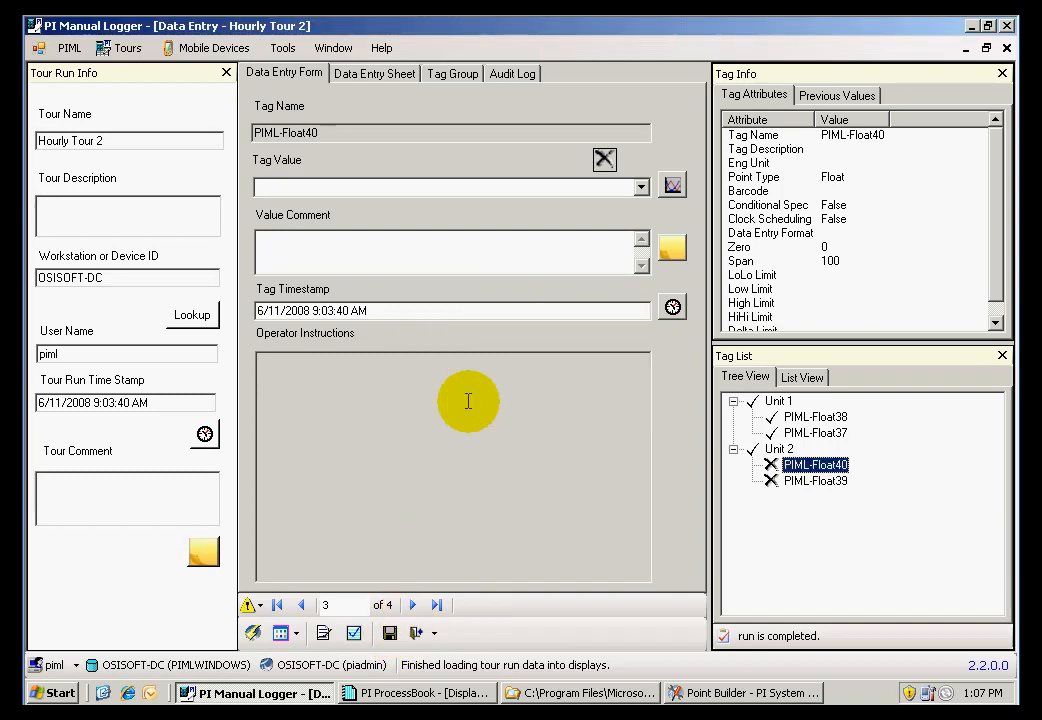
click(417, 634)
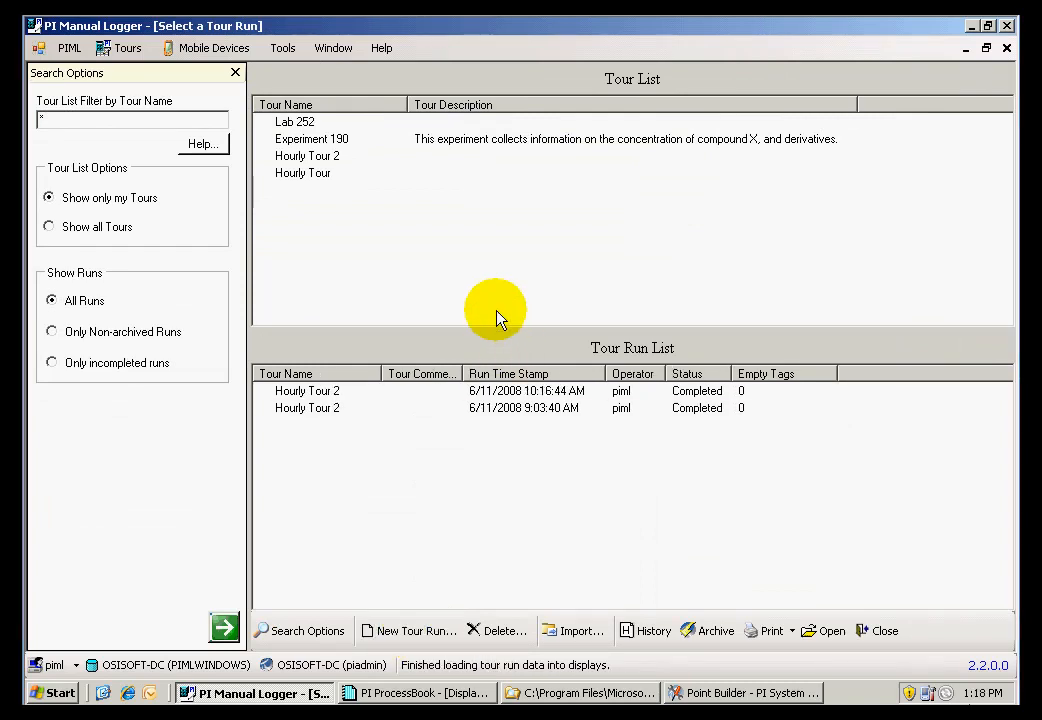
Create another Hourly Tour 2 run with the time stamp 6/11/2008 11:19:03 AM
click(333, 158)
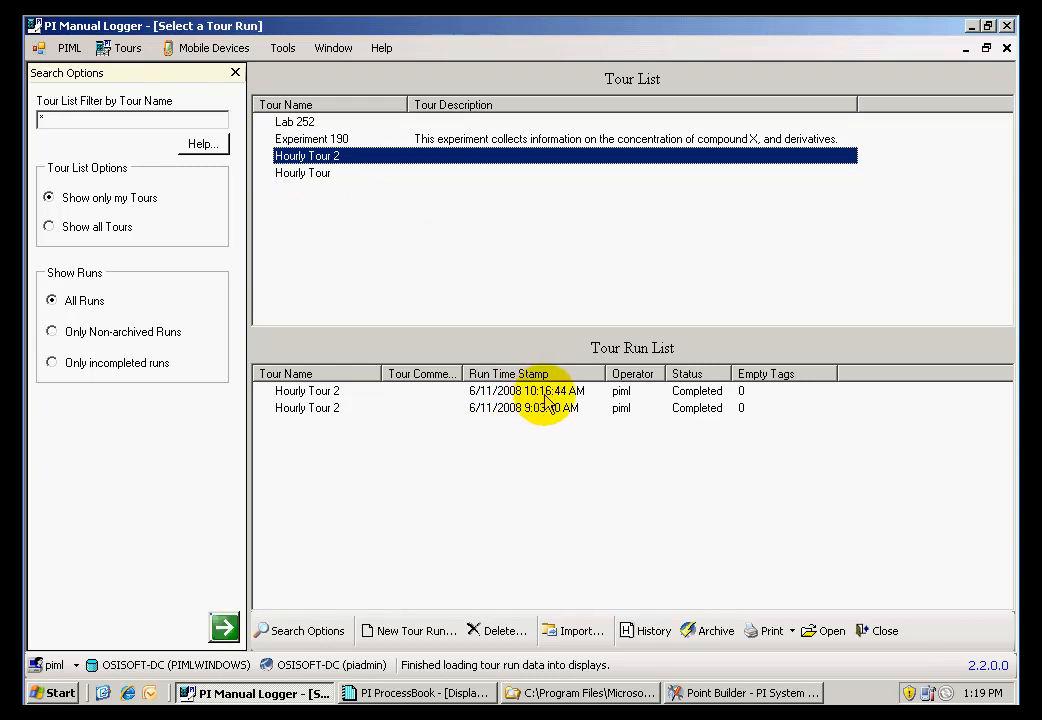
click(402, 630)
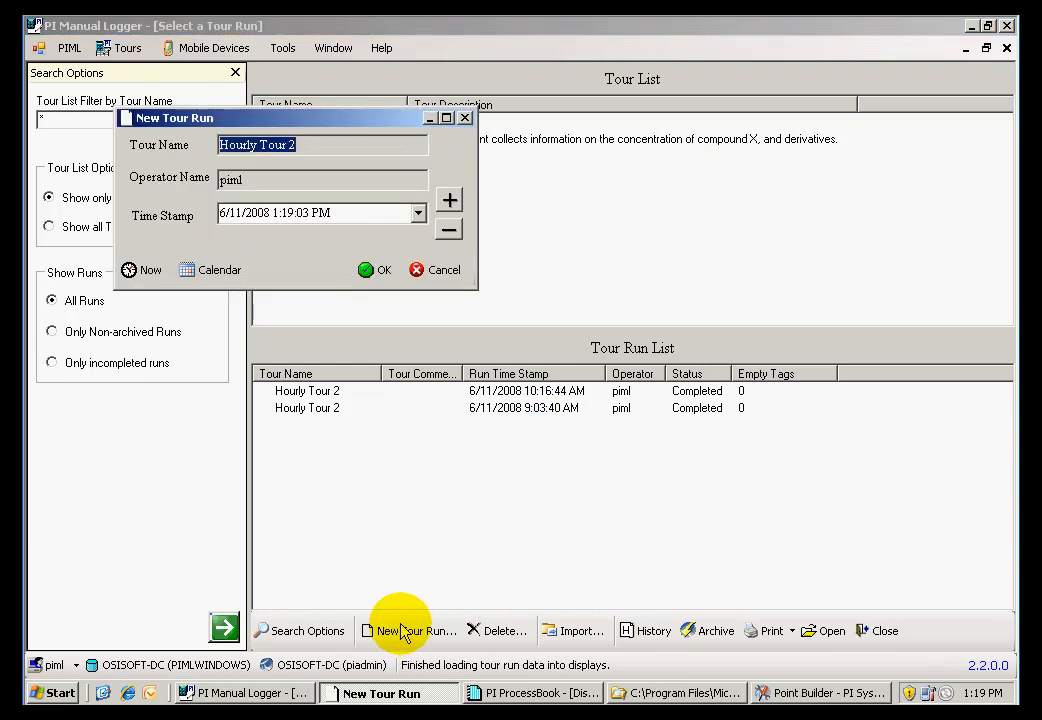
click(312, 212)
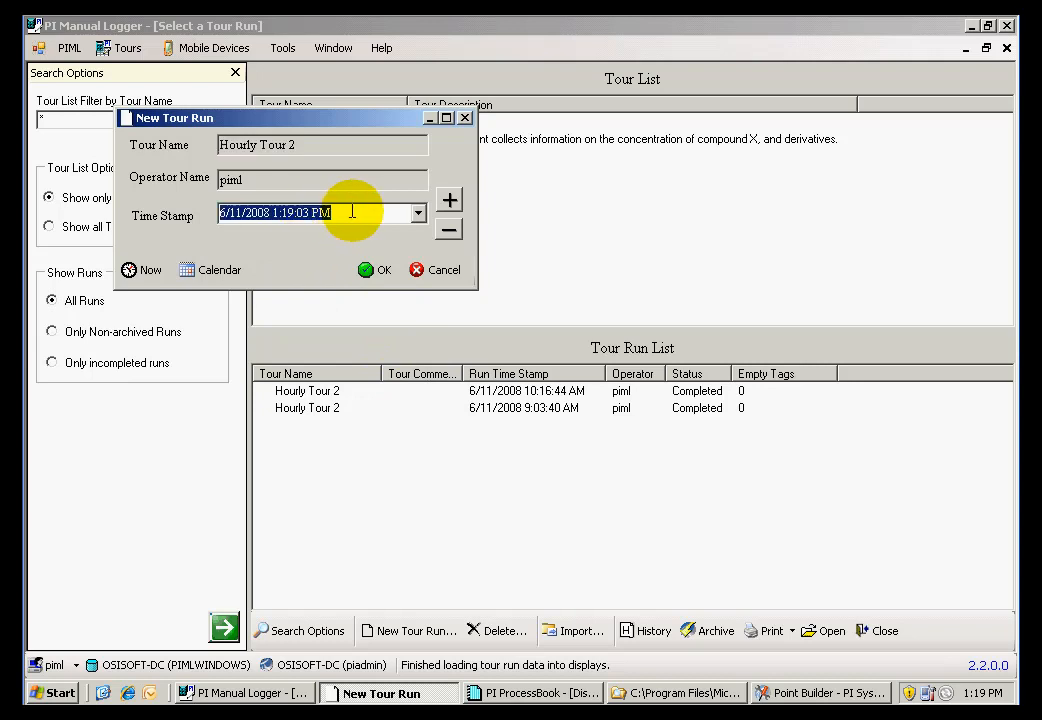
click(447, 231)
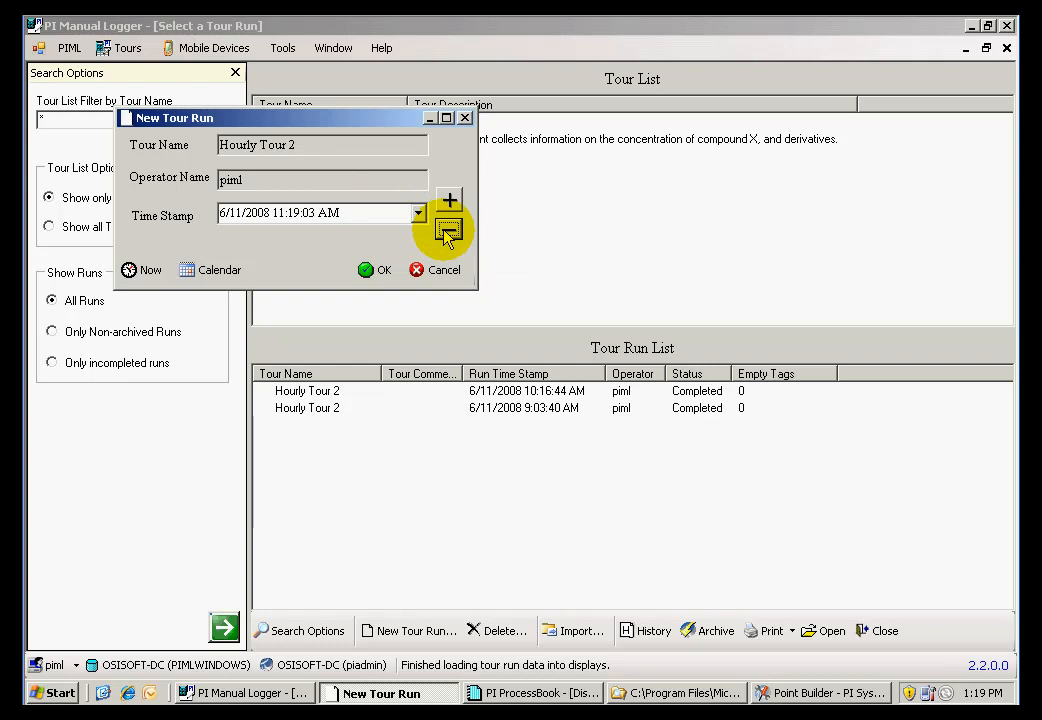
click(297, 216)
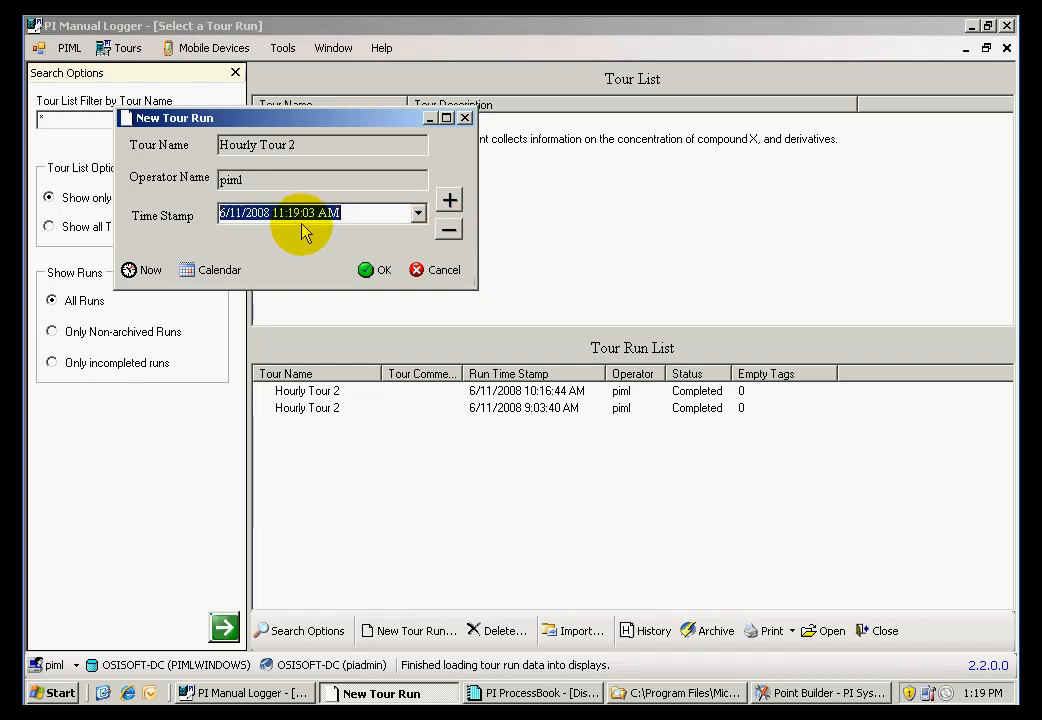
click(377, 271)
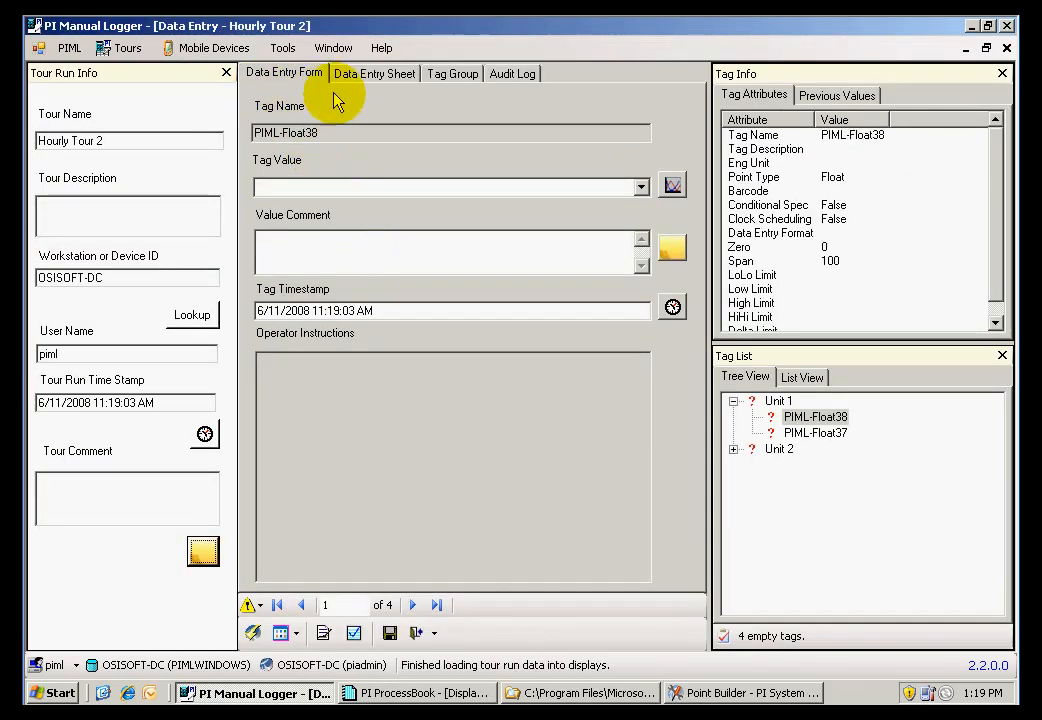
Fill the data entry sheet with tag values 36 for PIML-Float38, 56 for PIML-Float37, 89 for PIML-Float40 and 69 for PIML-Float39
click(376, 74)
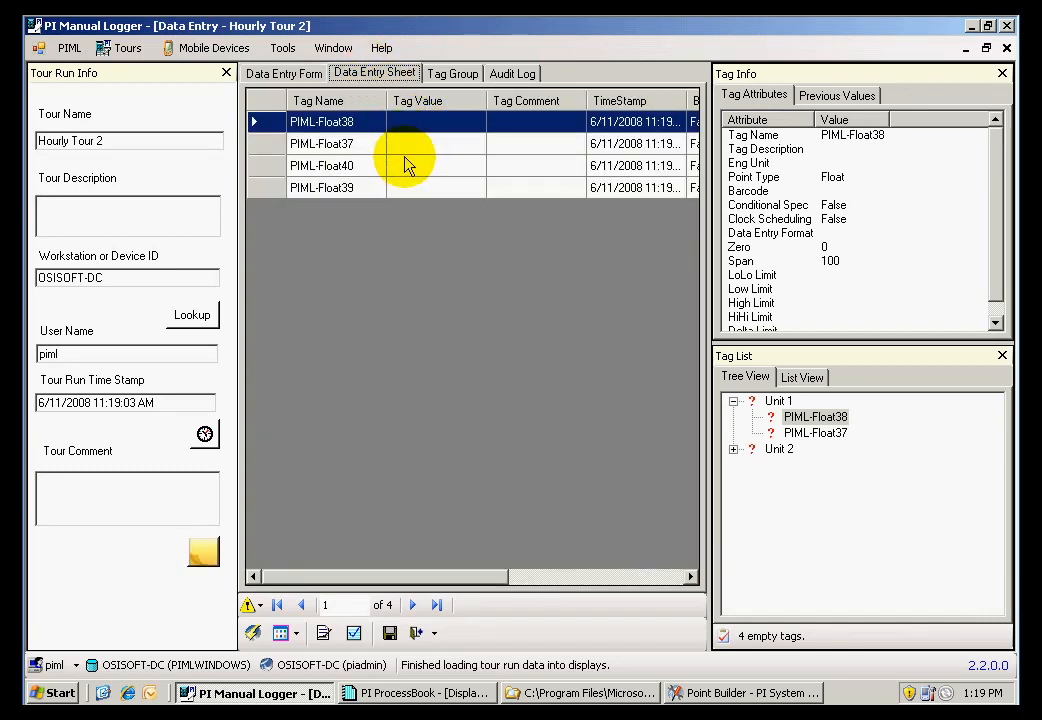
click(446, 124)
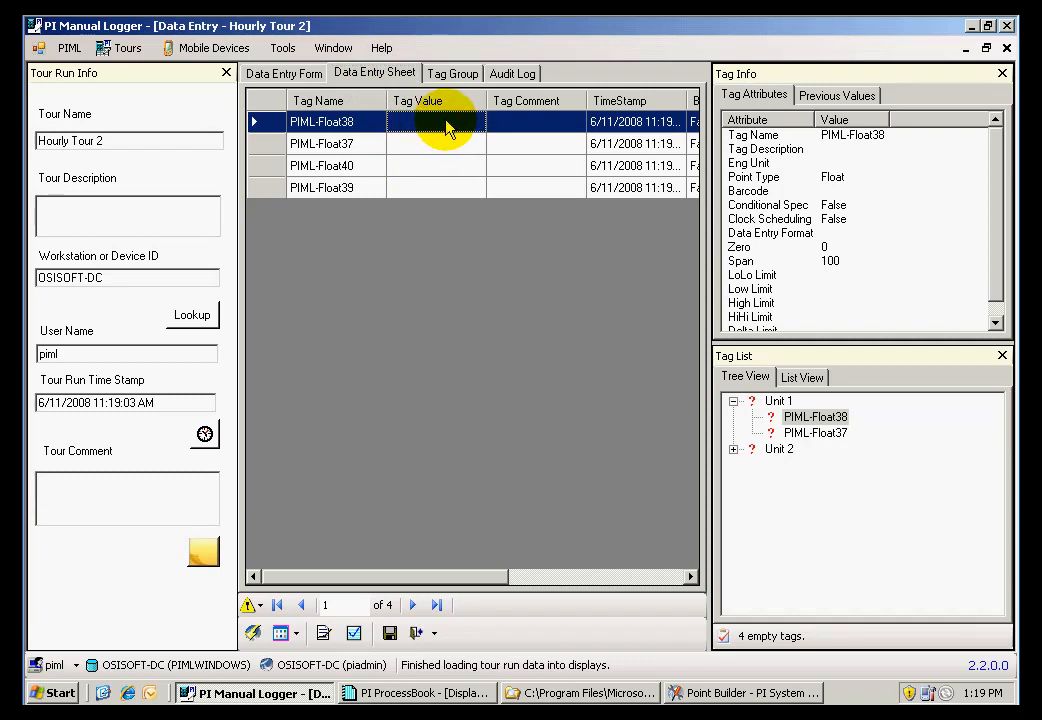
text(36)
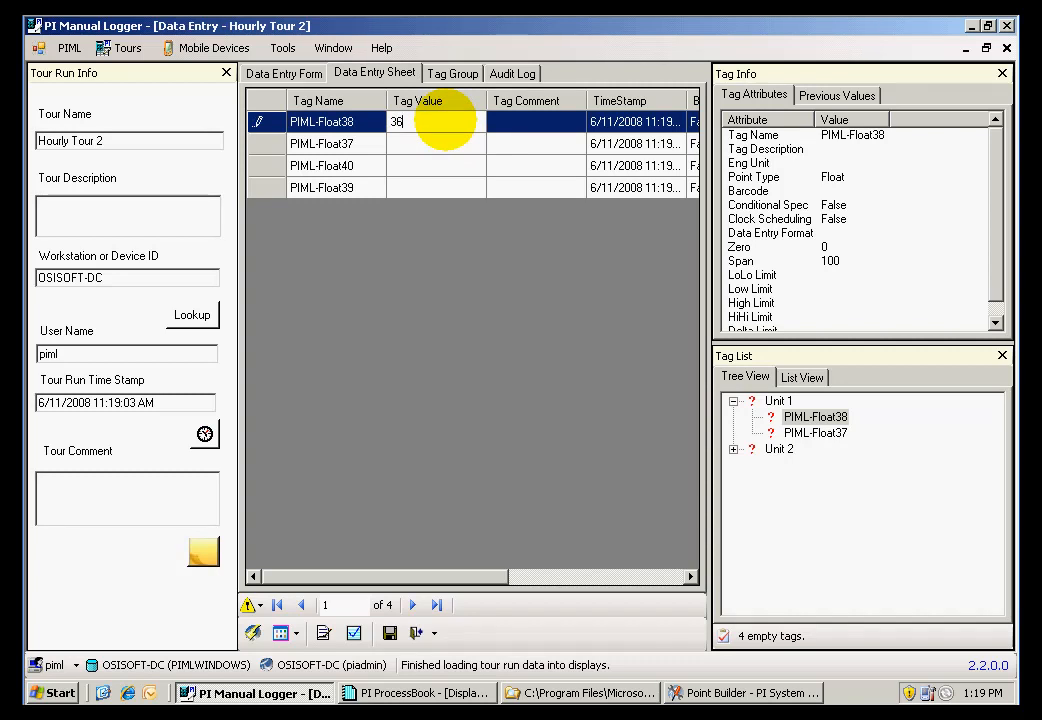
key(Return)
text(5)
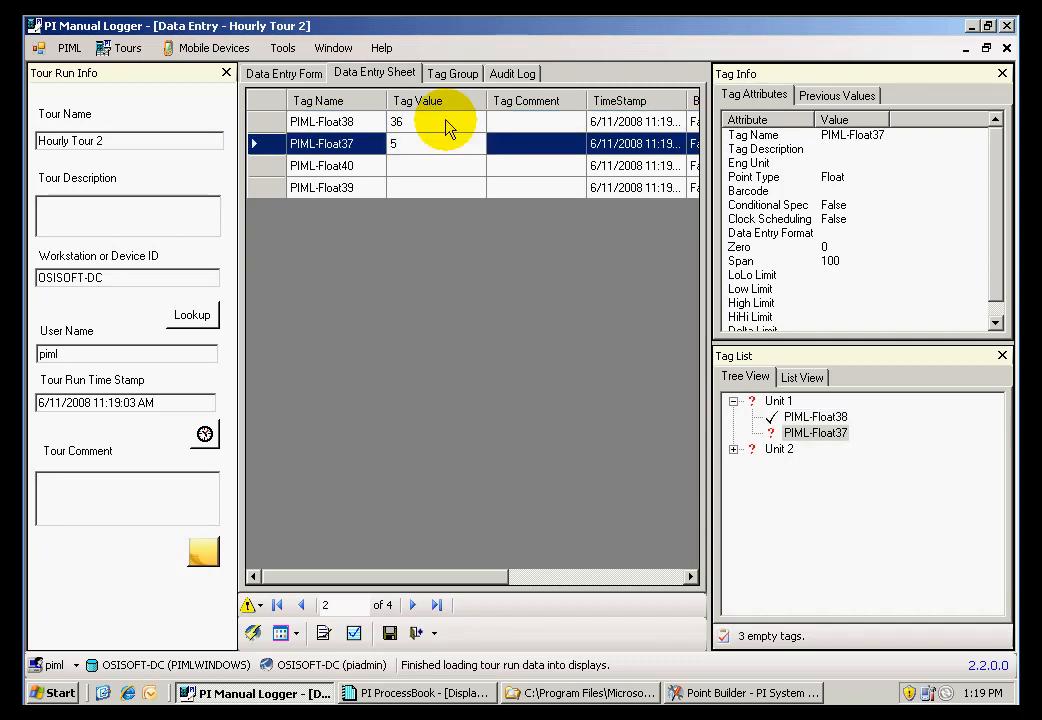
text(6)
key(Return)
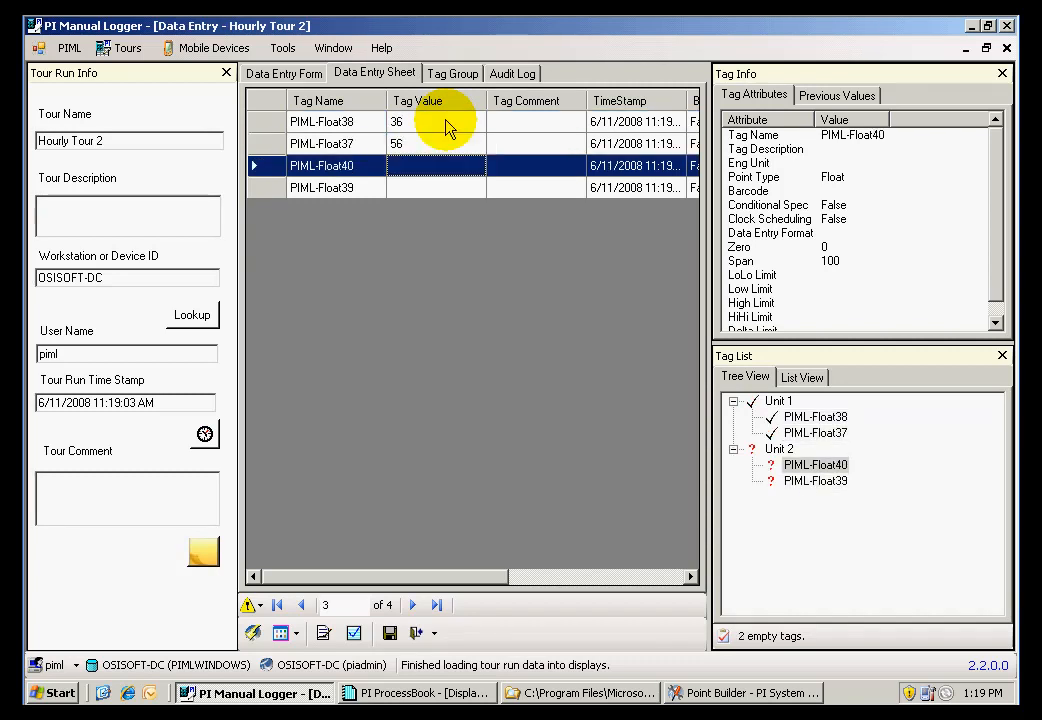
text(89)
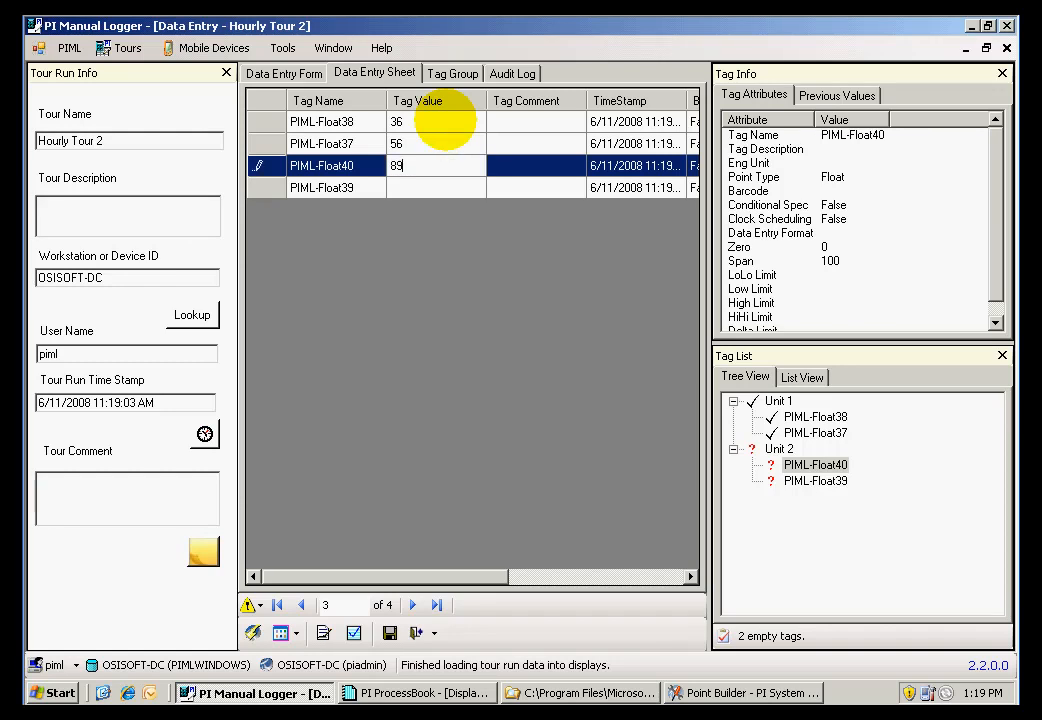
key(Return)
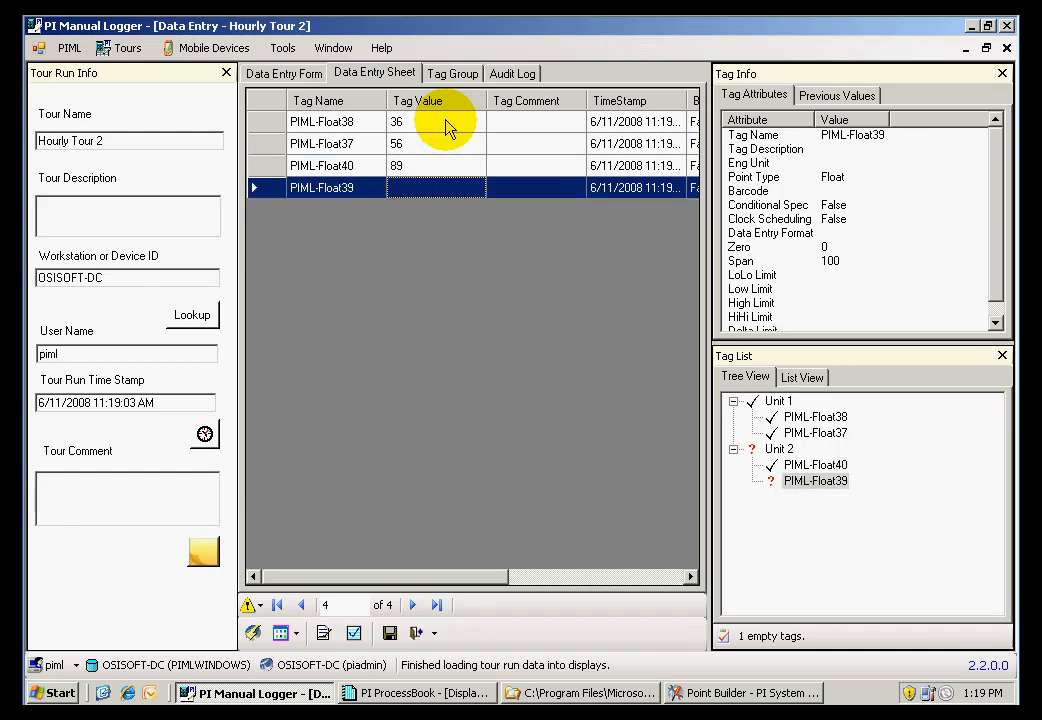
text(69)
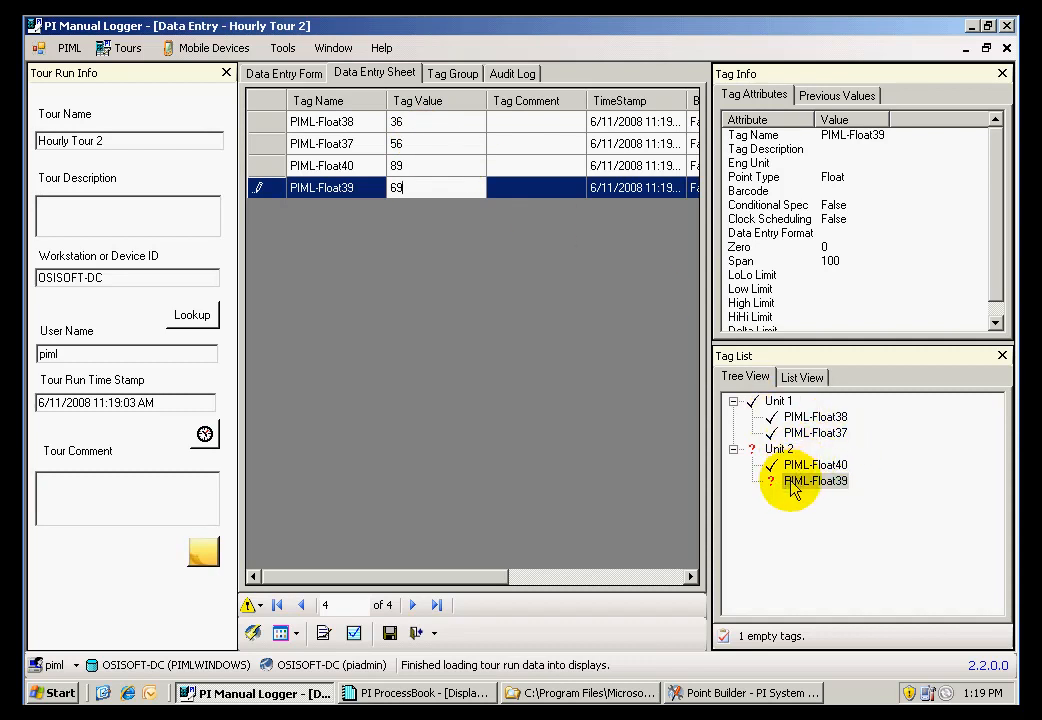
click(433, 166)
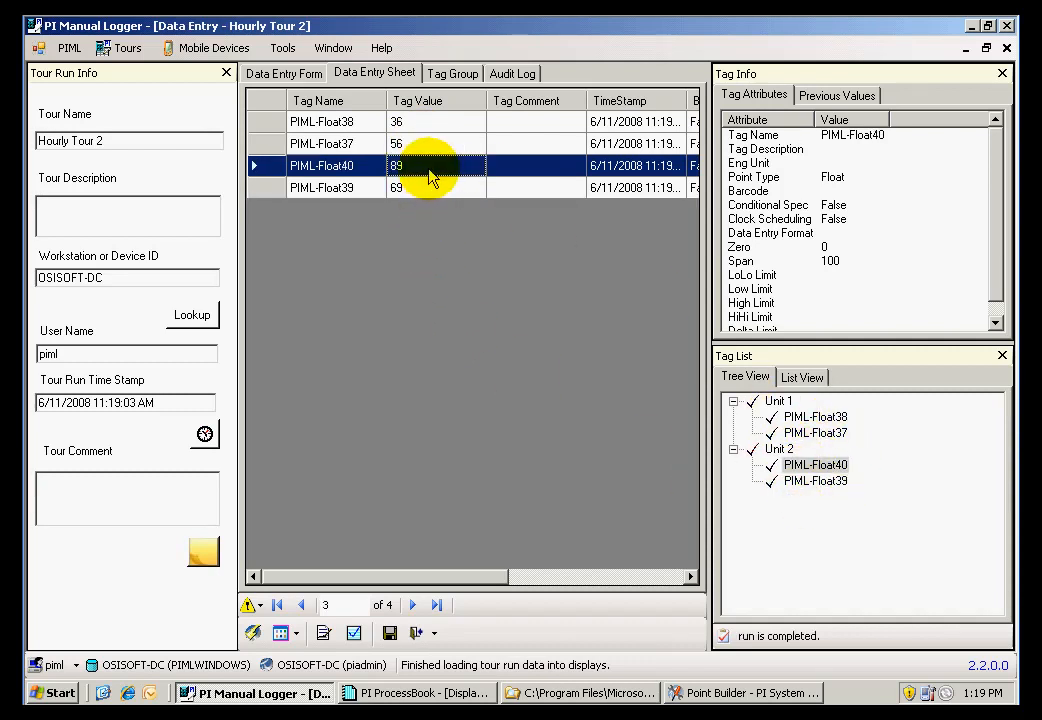
Save the 11:19:03 AM run data, close its data entry window and select Hourly Tour 2 in the tour list
click(389, 634)
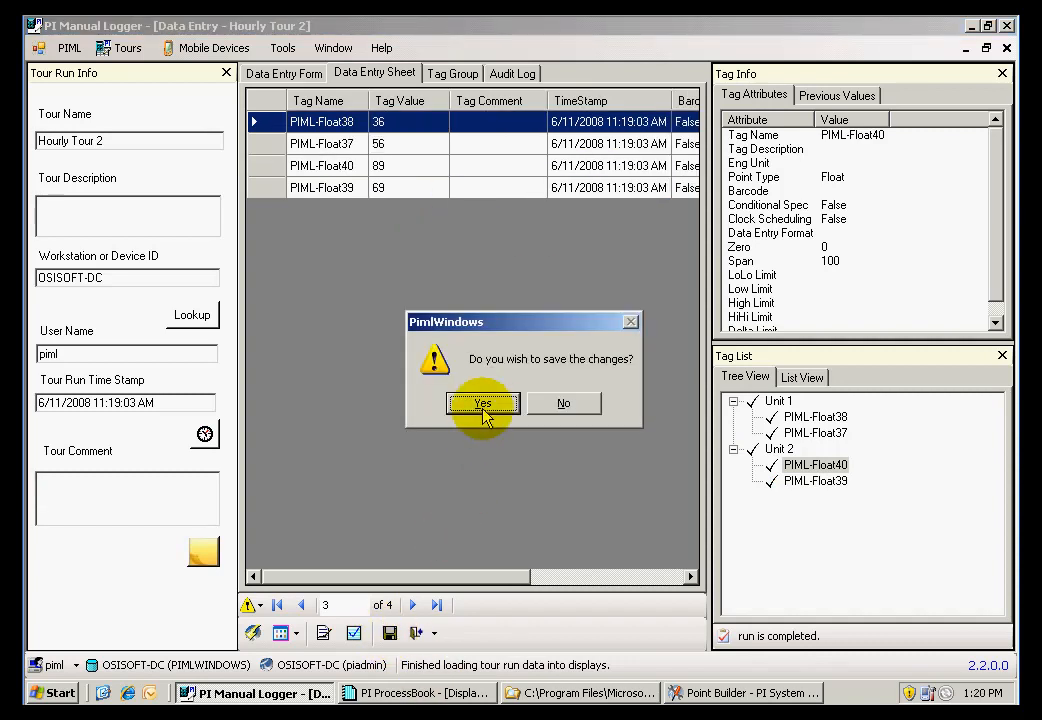
click(485, 405)
click(418, 632)
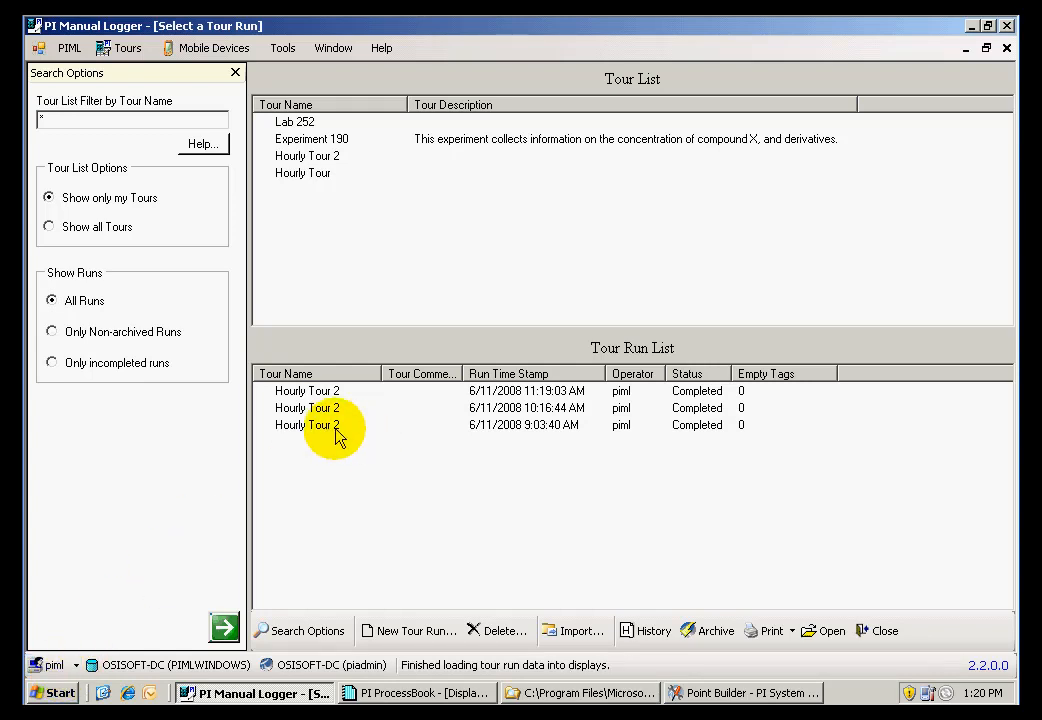
click(333, 164)
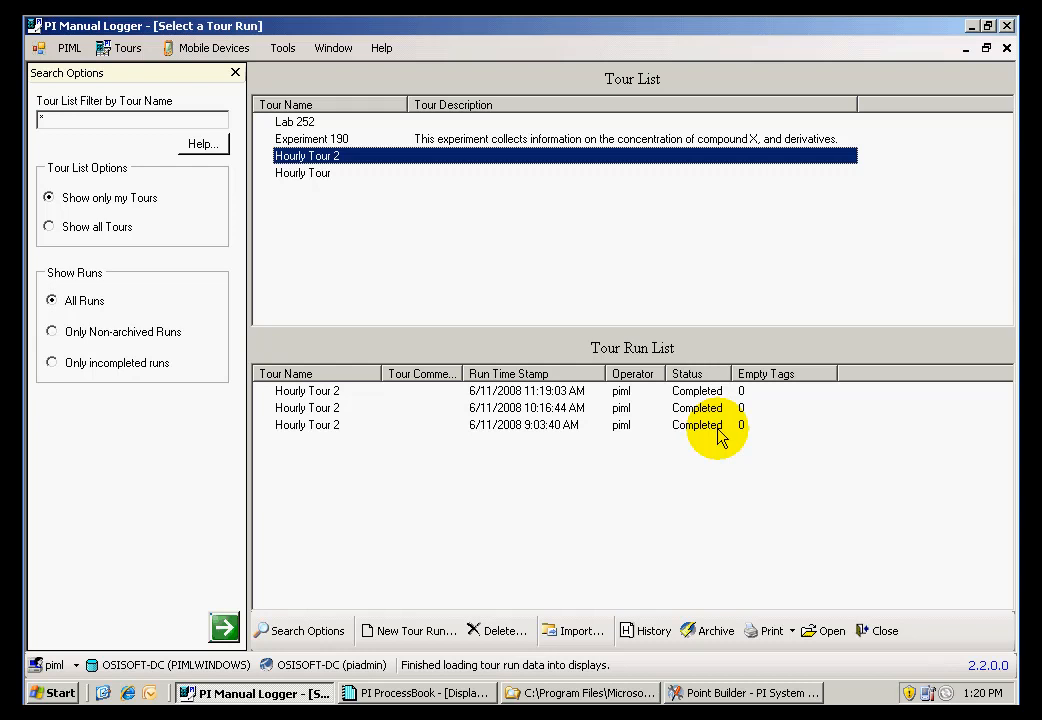
Switch the logon user by entering the operator's user name and account password
click(76, 666)
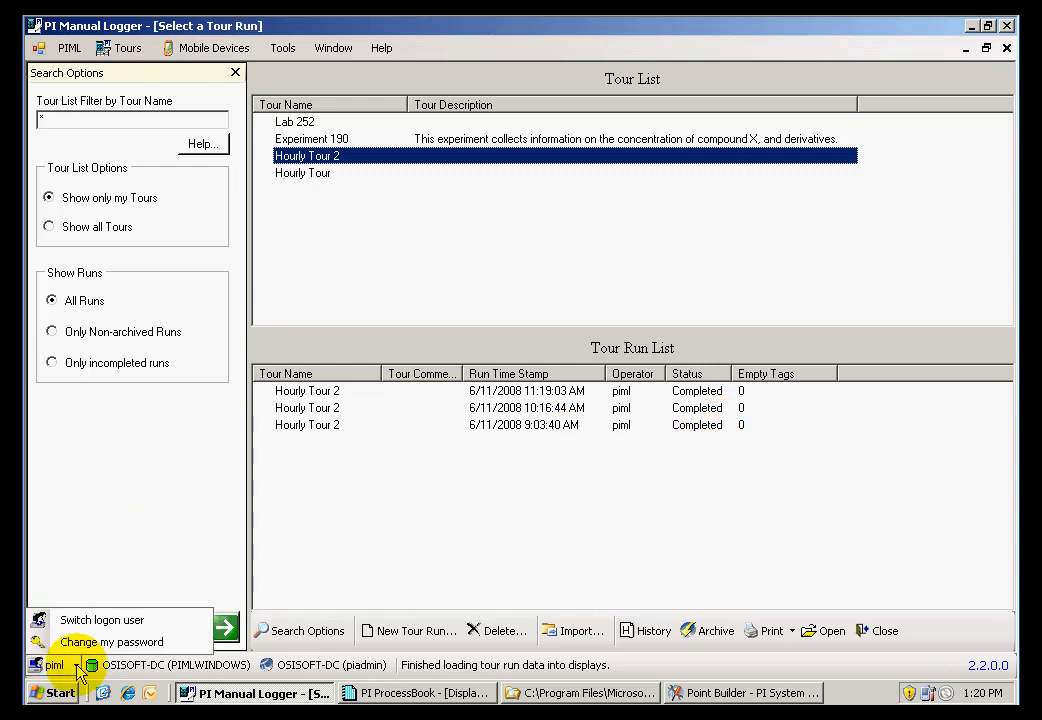
click(80, 620)
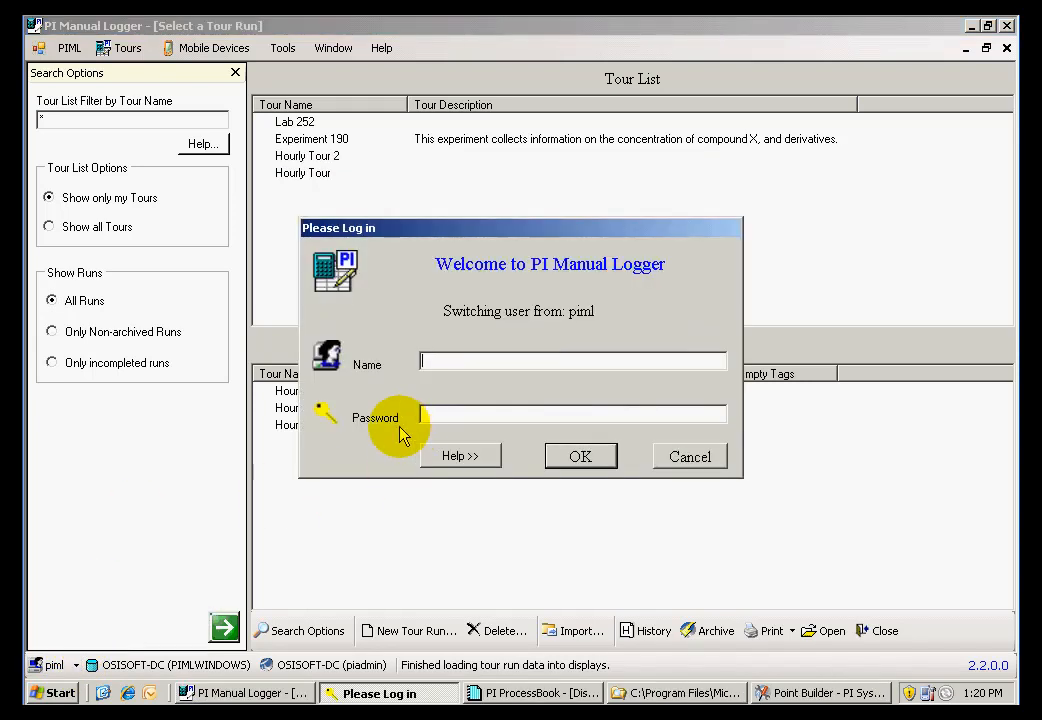
text(**)
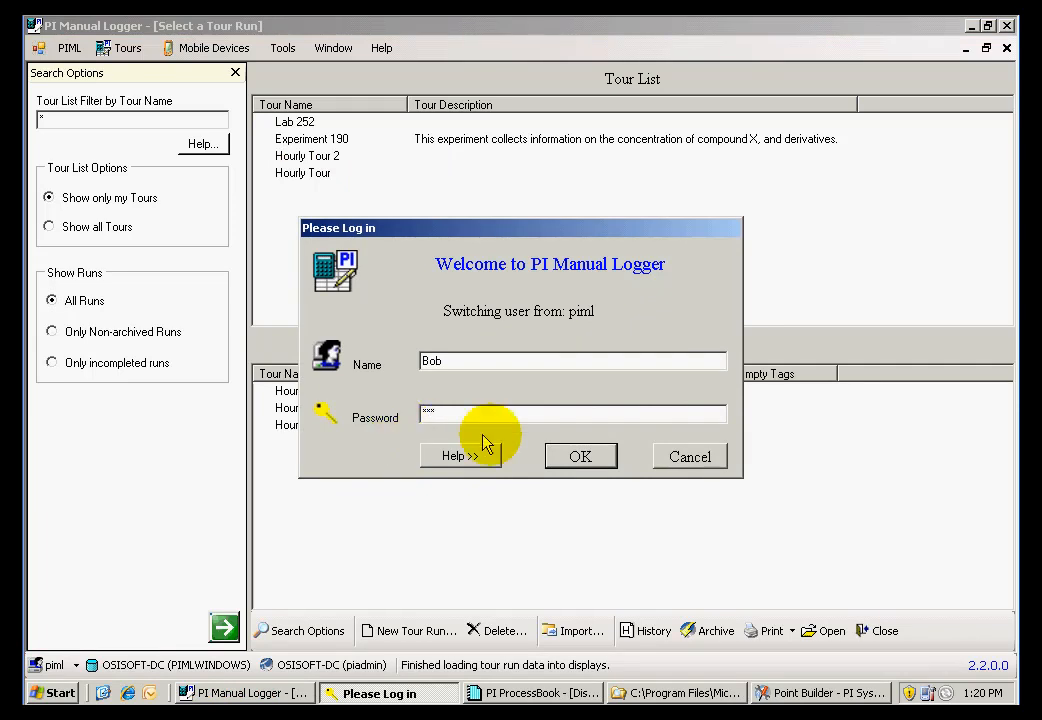
click(570, 457)
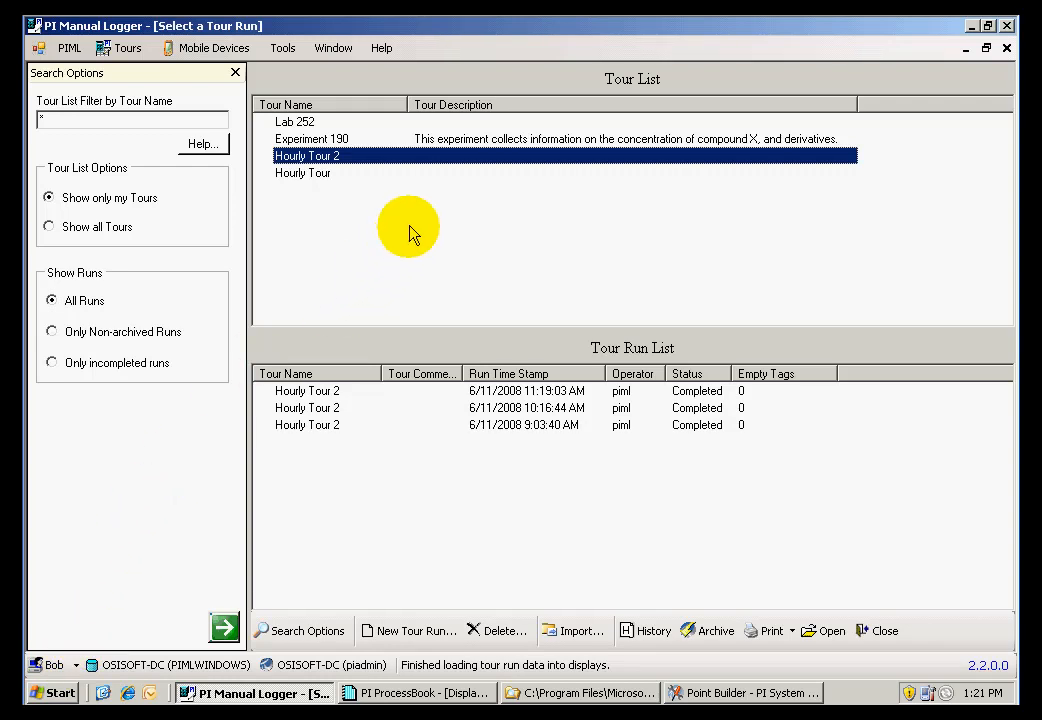
Create a new Hourly Tour 2 run with its time stamp set back one hour to 6/11/2008 12:21:06 PM
click(440, 633)
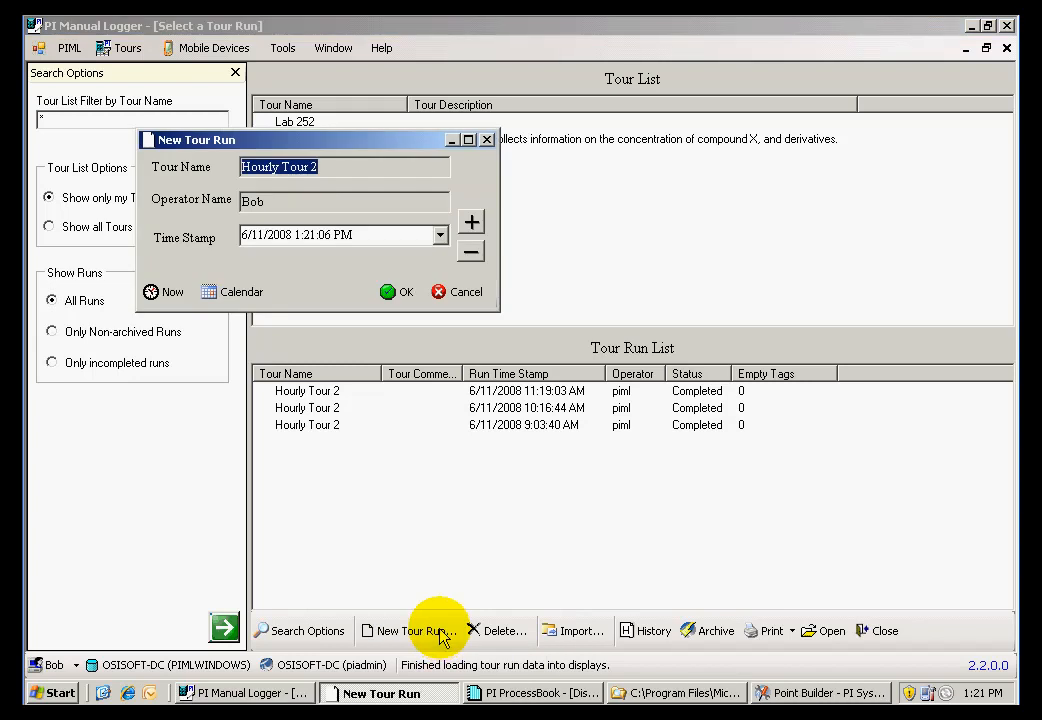
click(471, 251)
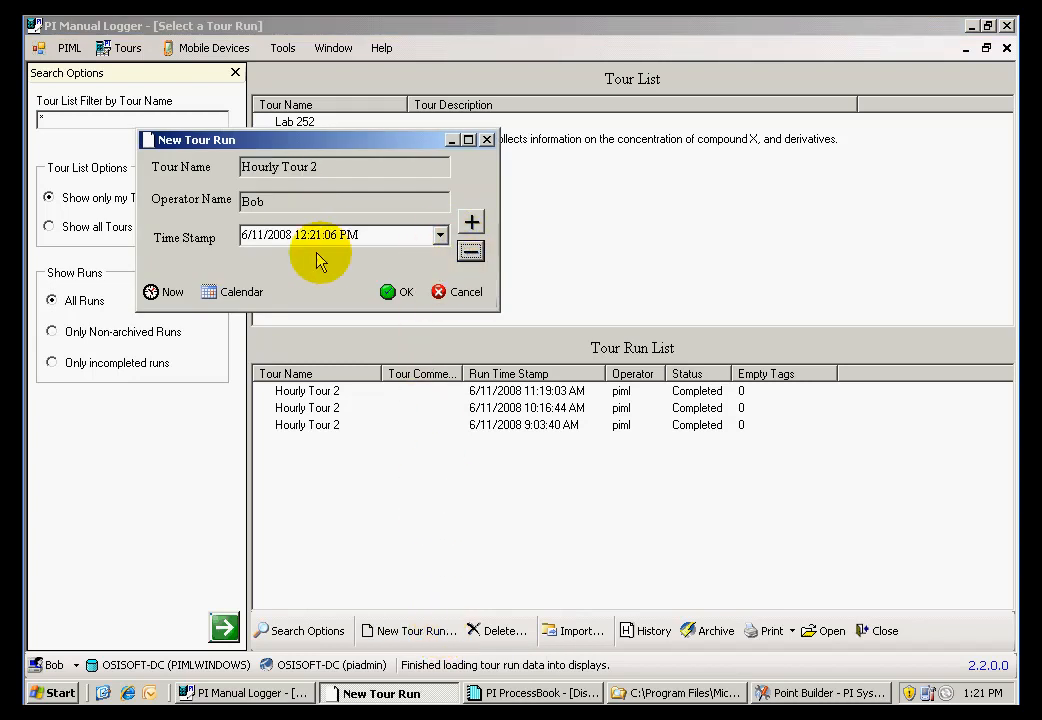
click(390, 296)
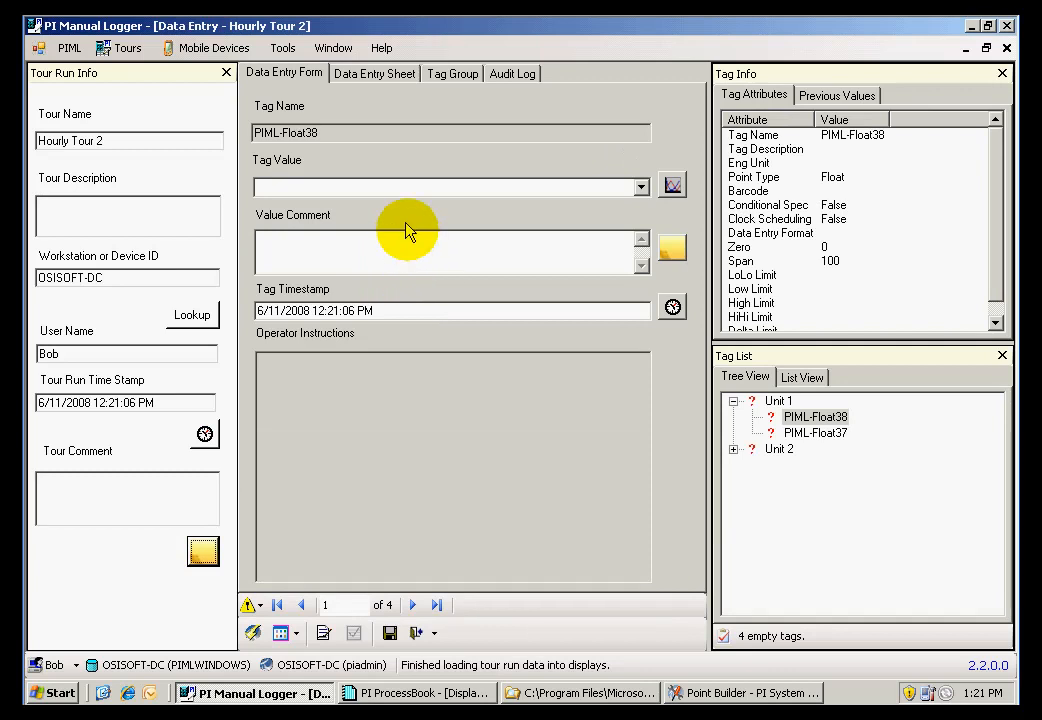
Fill in the data entry sheet with tag values 20 for PIML-Float38 and 12 for PIML-Float37
click(380, 74)
click(413, 126)
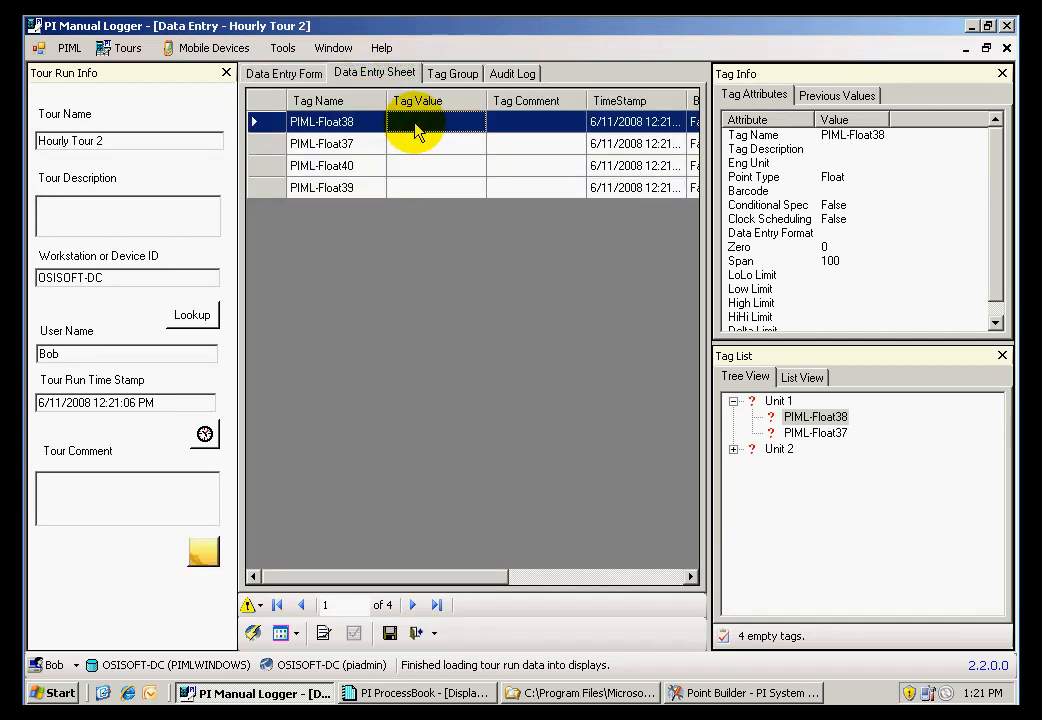
text(20)
key(Return)
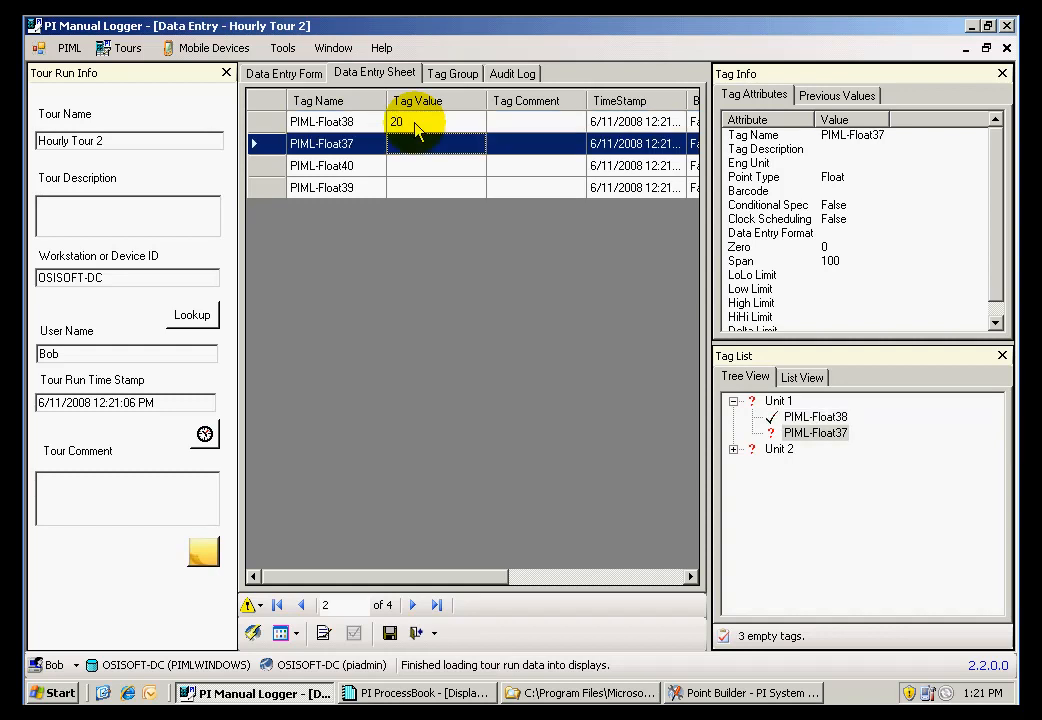
text(12)
key(Return)
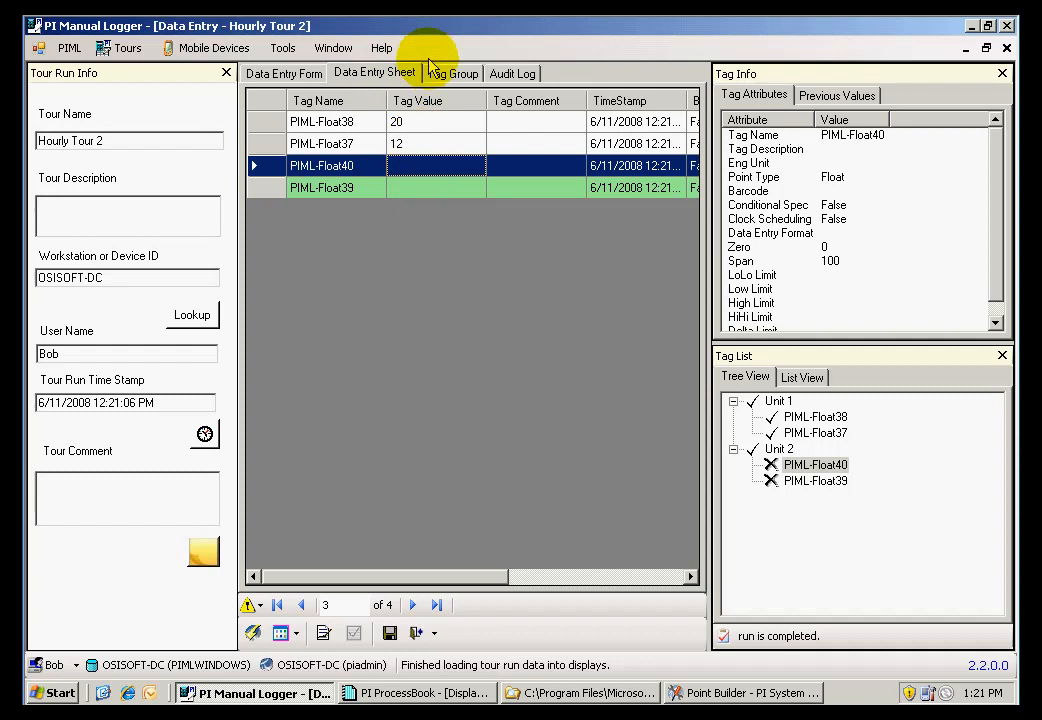
Save the 12:21:06 PM run data and submit the run for approval
drag(494, 578, 463, 577)
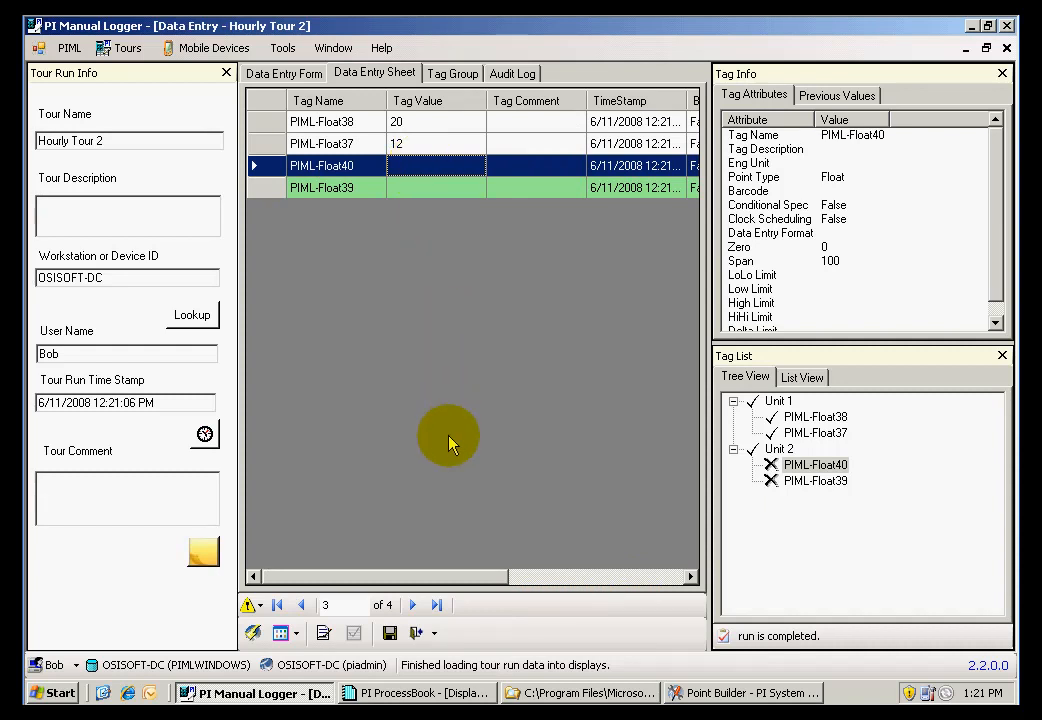
click(389, 632)
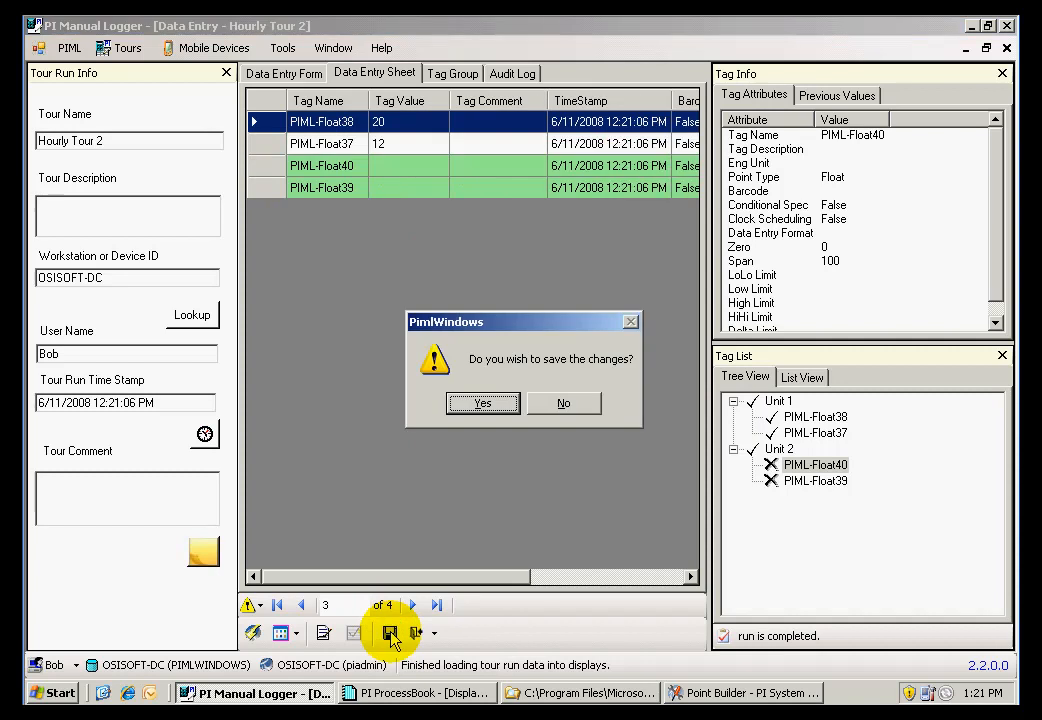
click(478, 404)
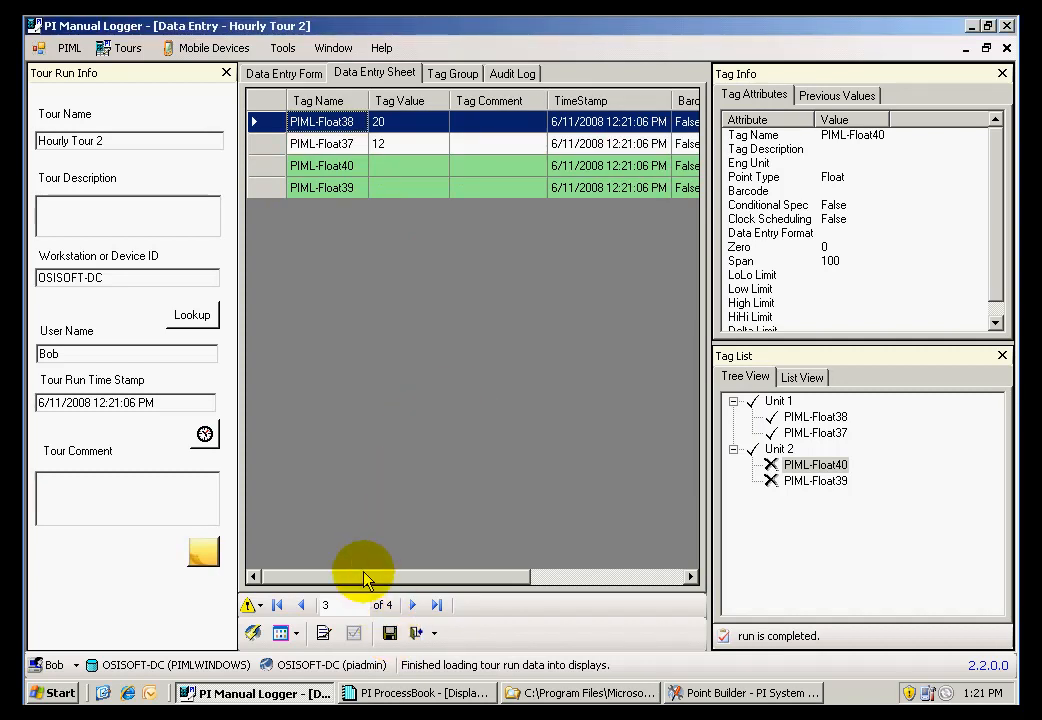
click(324, 634)
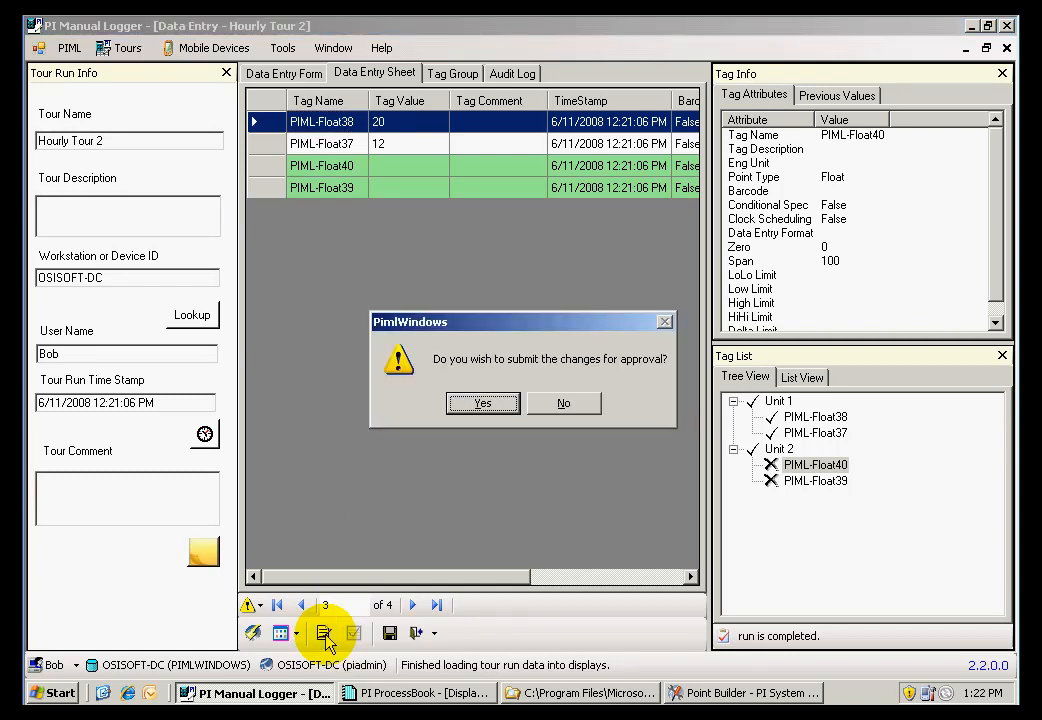
click(478, 404)
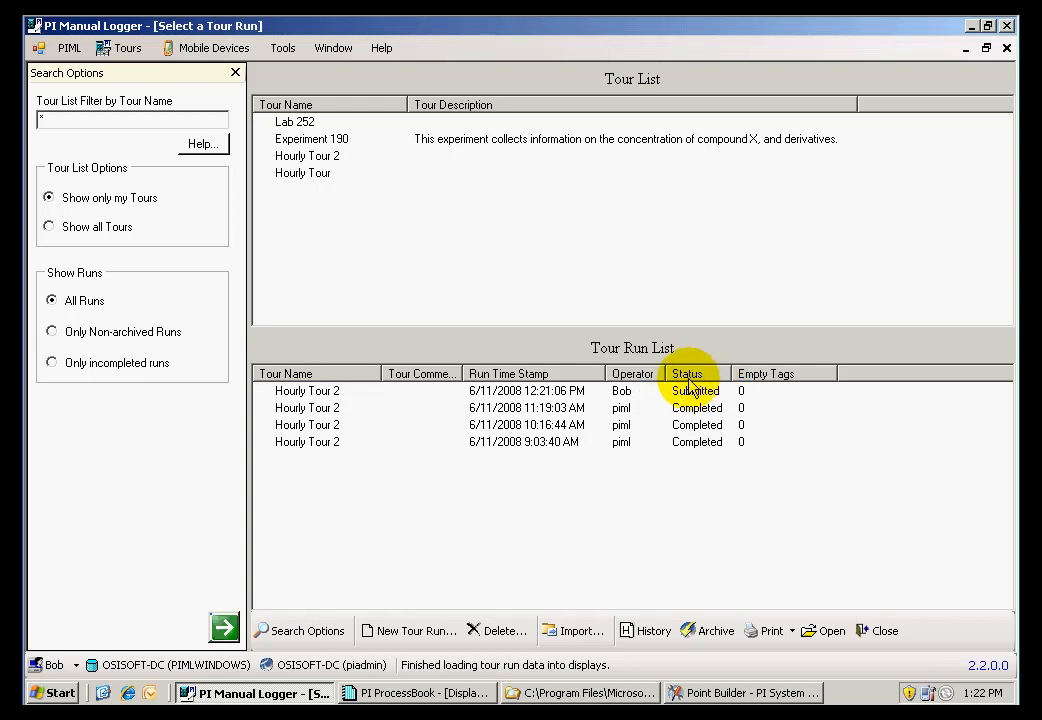
Open the completed 11:19:03 AM run of Hourly Tour 2 and submit it for approval
click(578, 410)
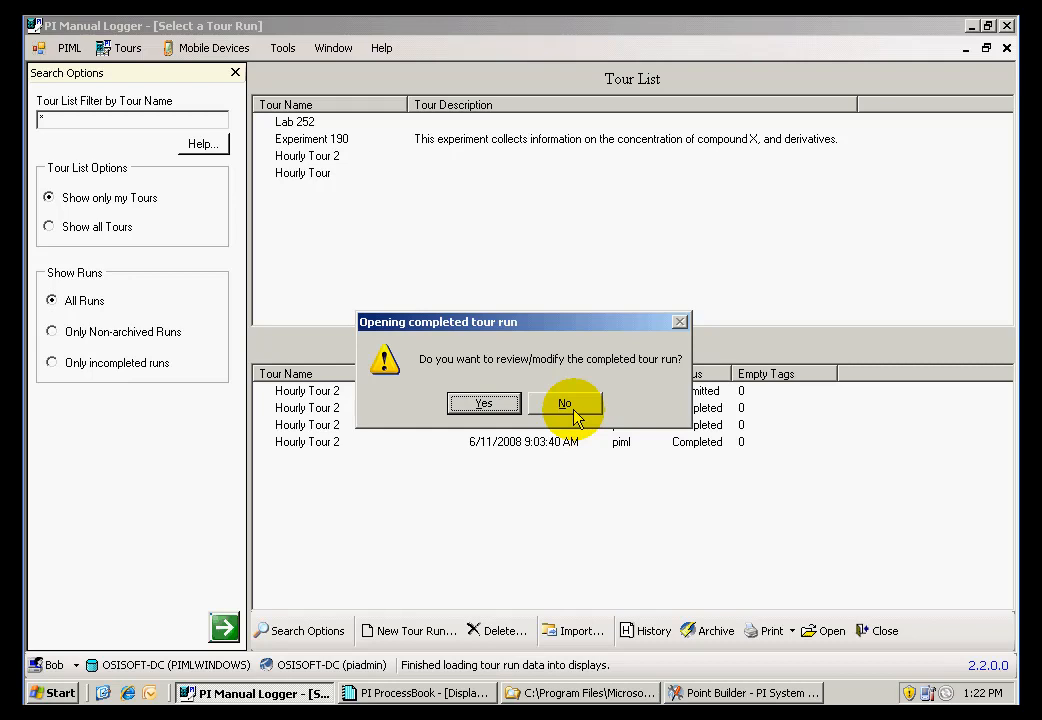
click(492, 409)
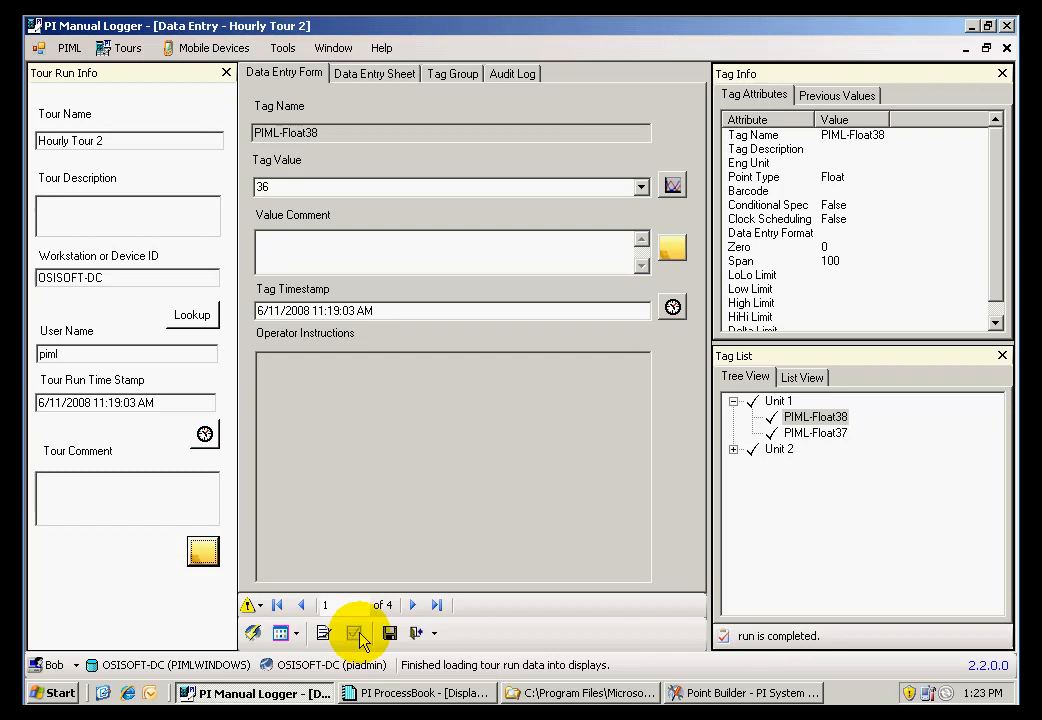
click(323, 634)
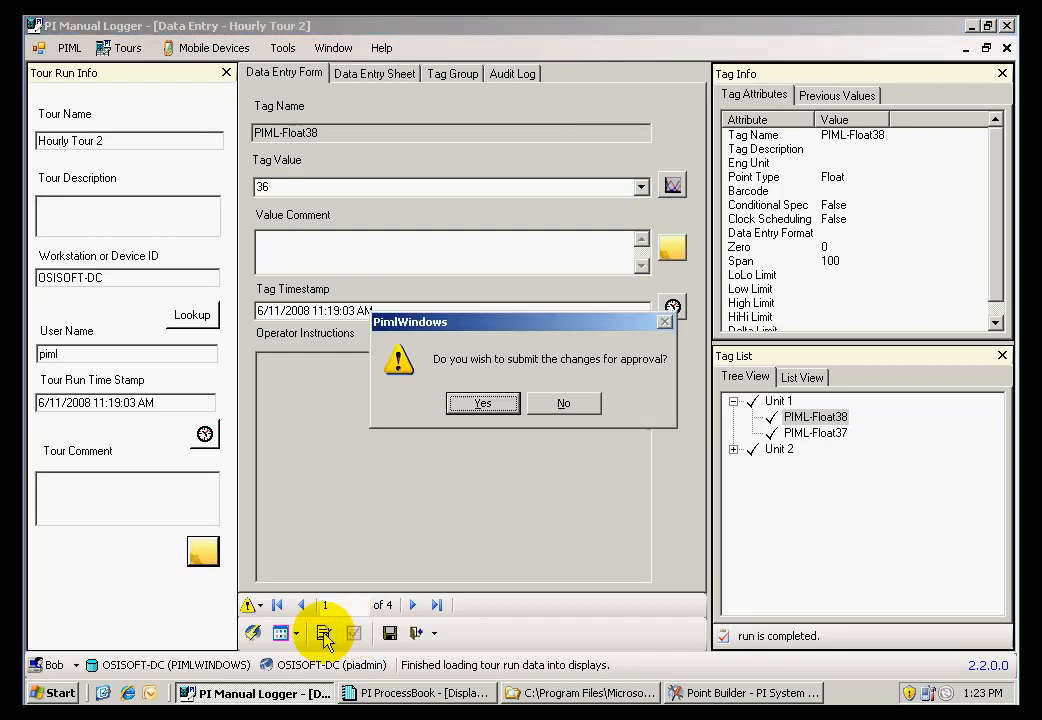
click(479, 403)
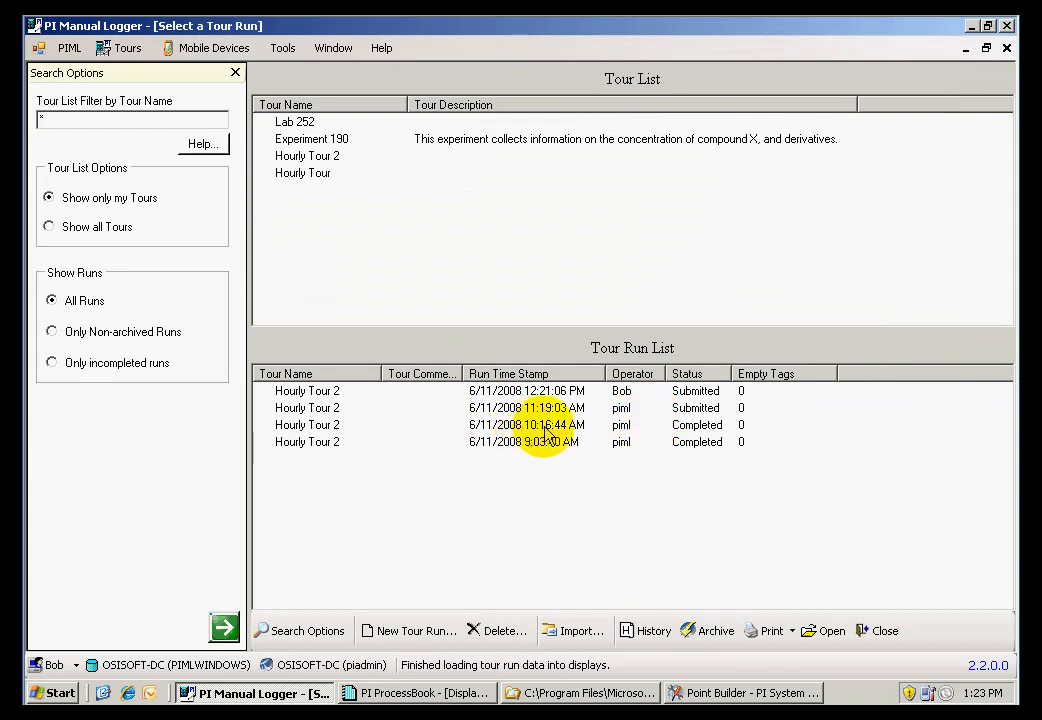
Open the completed 10:16:44 AM run of Hourly Tour 2 and submit it for approval
double_click(500, 434)
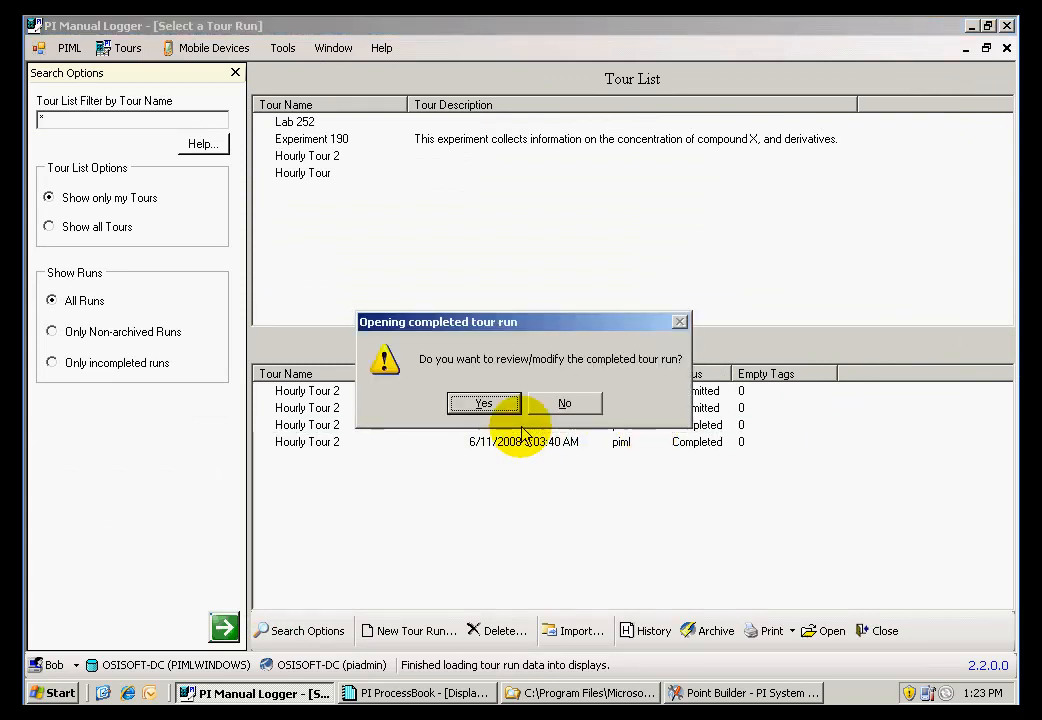
click(500, 405)
click(328, 636)
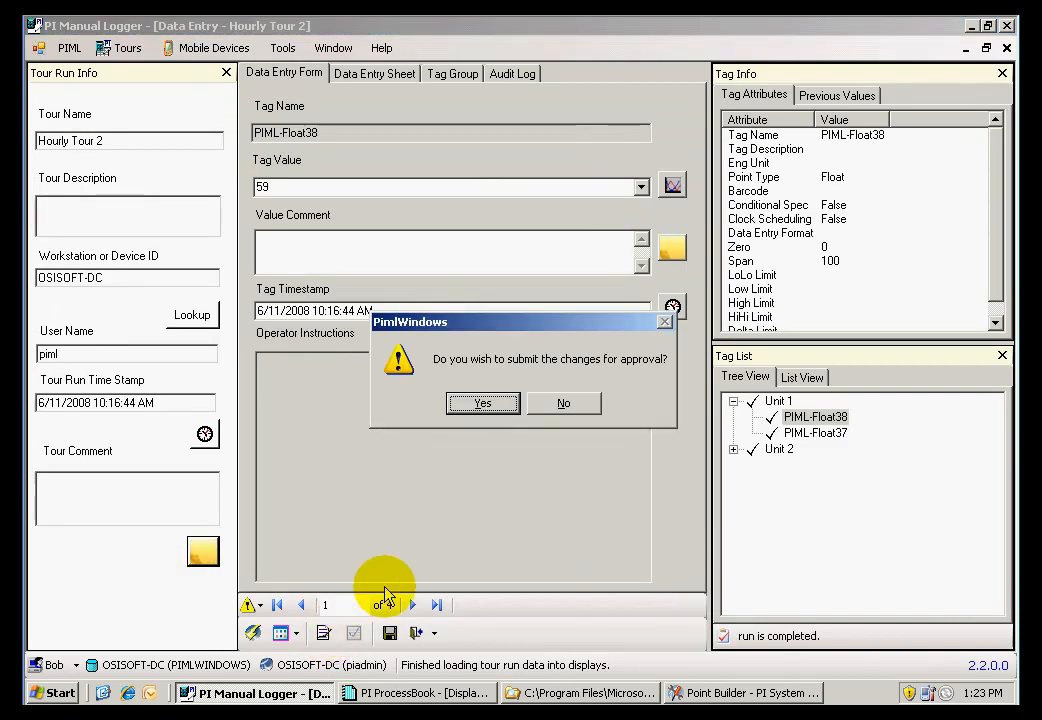
click(487, 405)
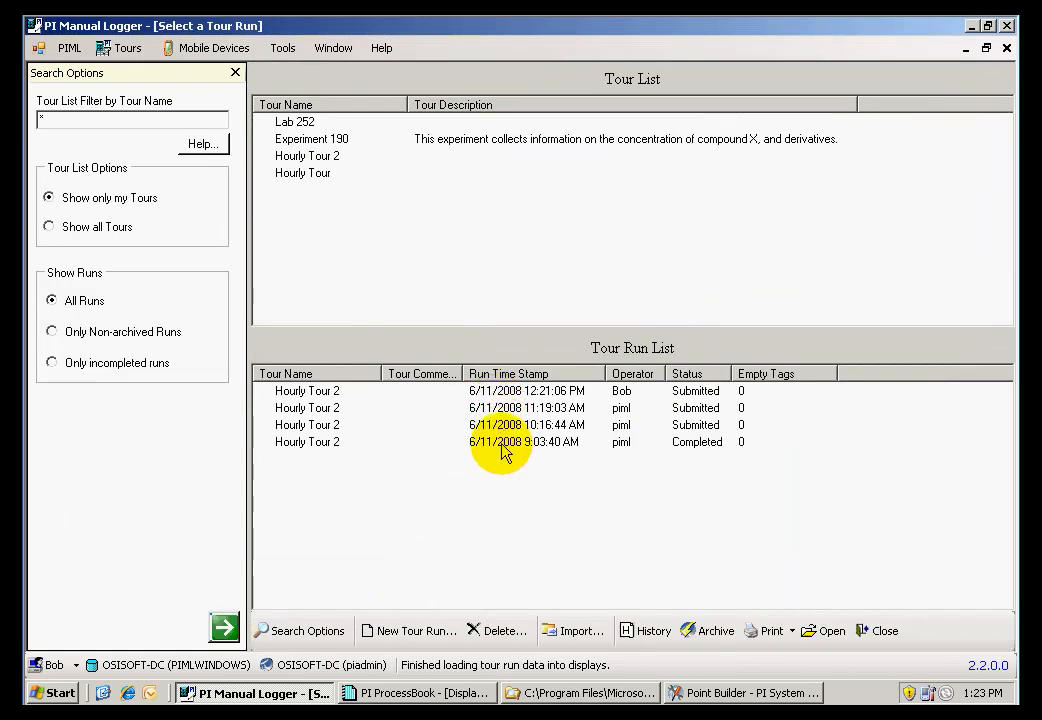
Open the completed 9:03:40 AM run of Hourly Tour 2 and submit it for approval
double_click(502, 443)
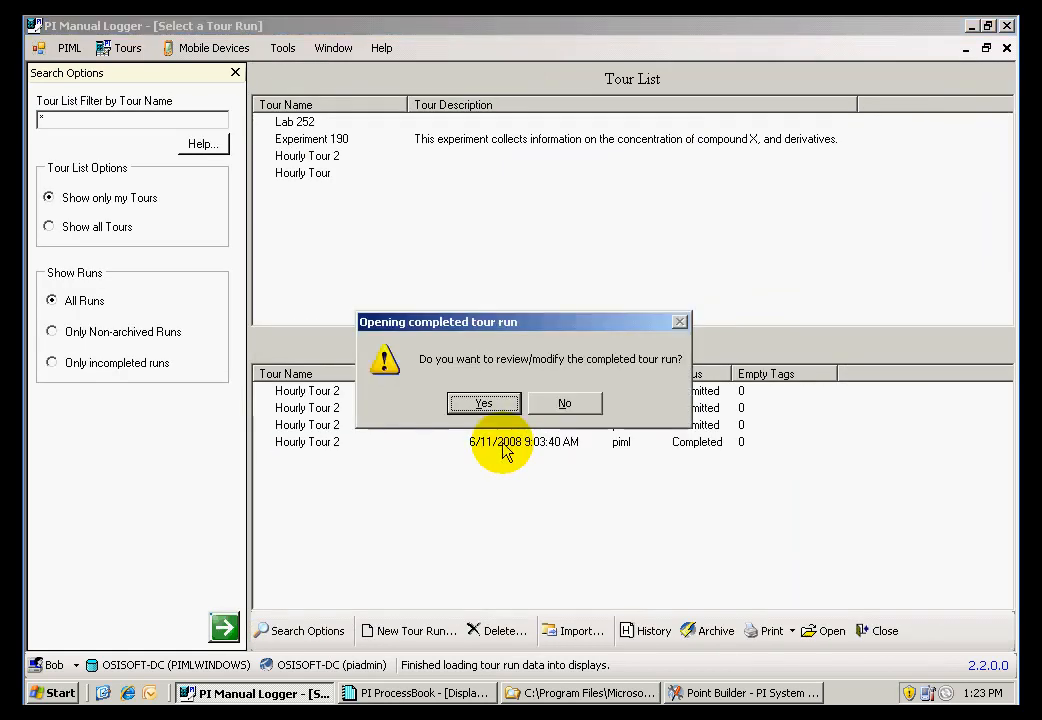
click(497, 403)
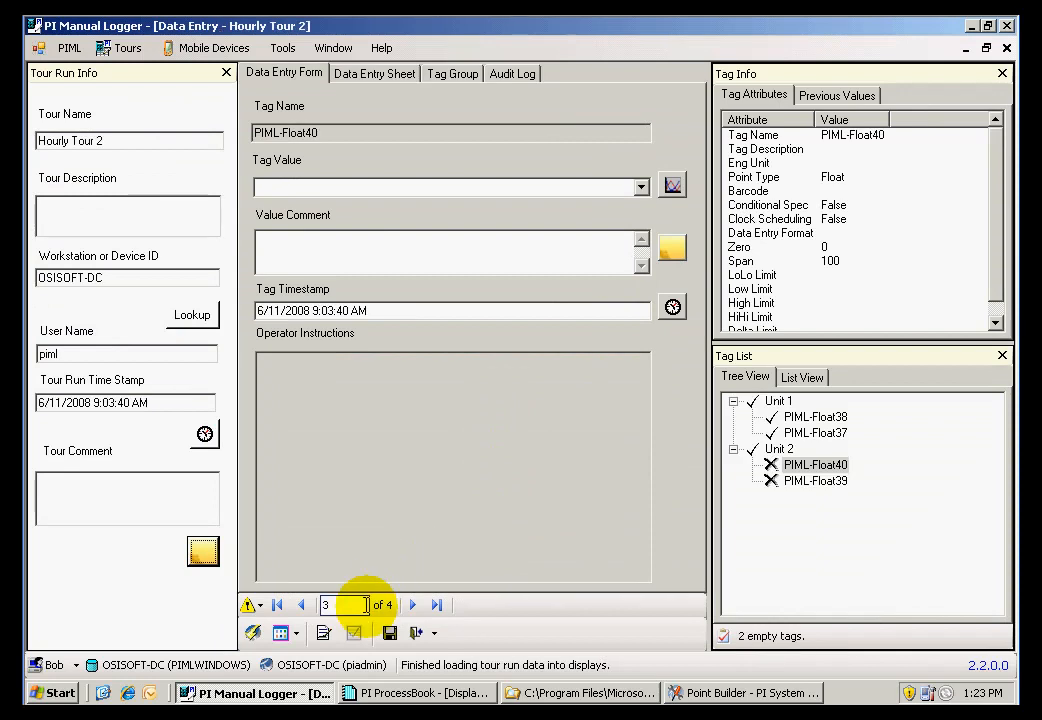
click(324, 633)
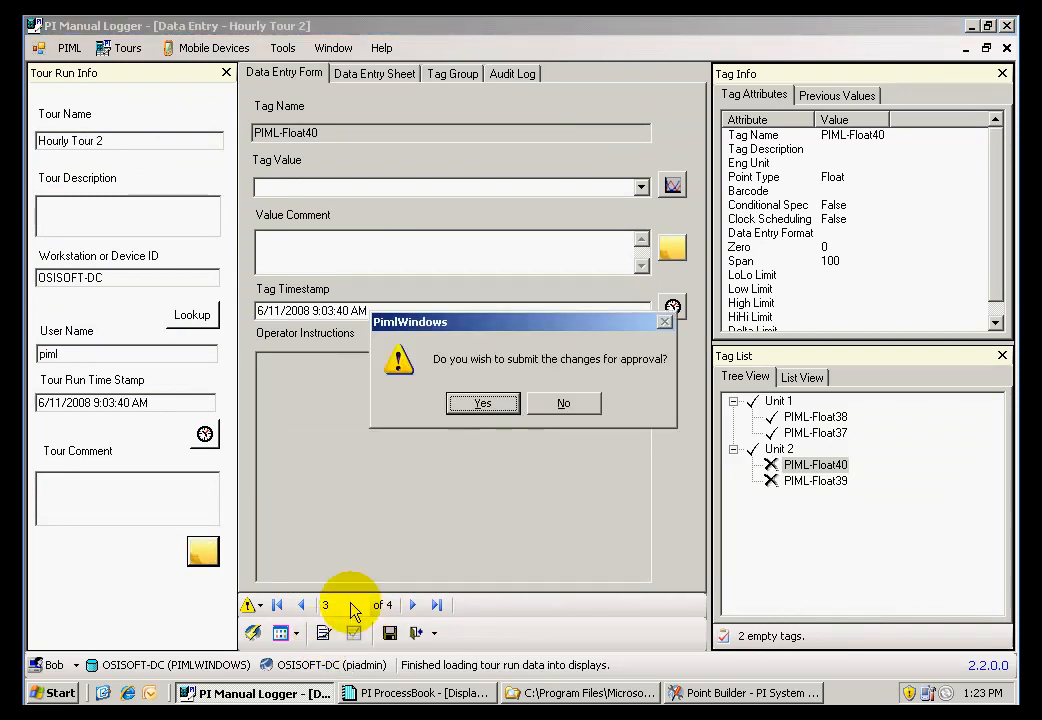
click(479, 406)
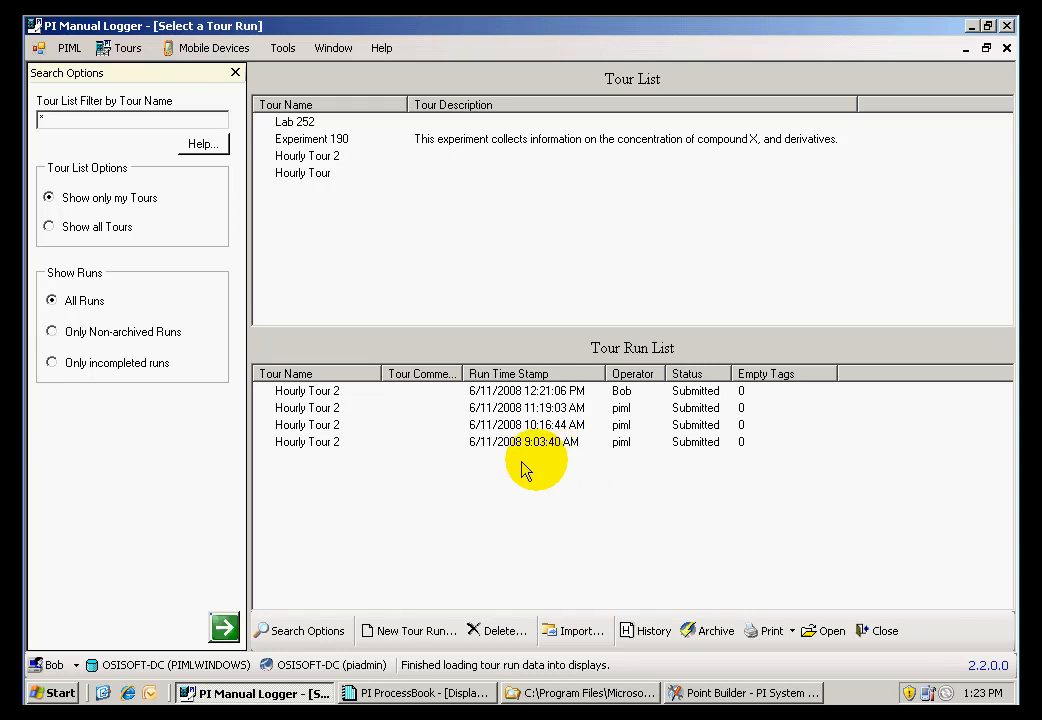
Switch the logon user back to piml, entering the account password
click(76, 665)
click(90, 620)
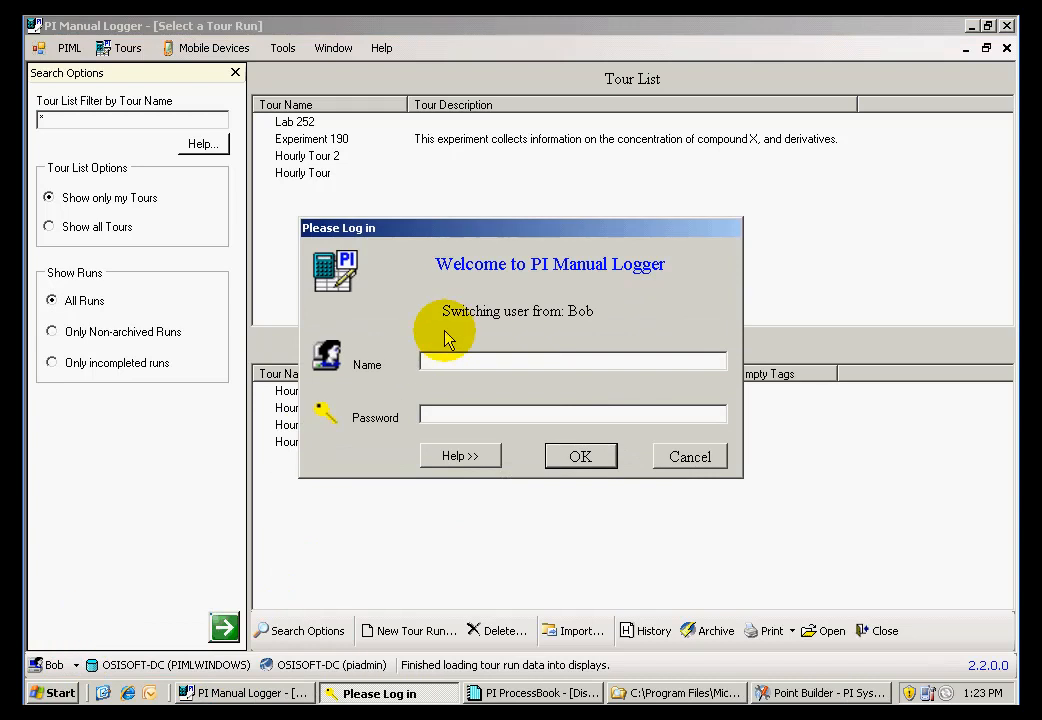
text(piml)
key(Tab)
text(p)
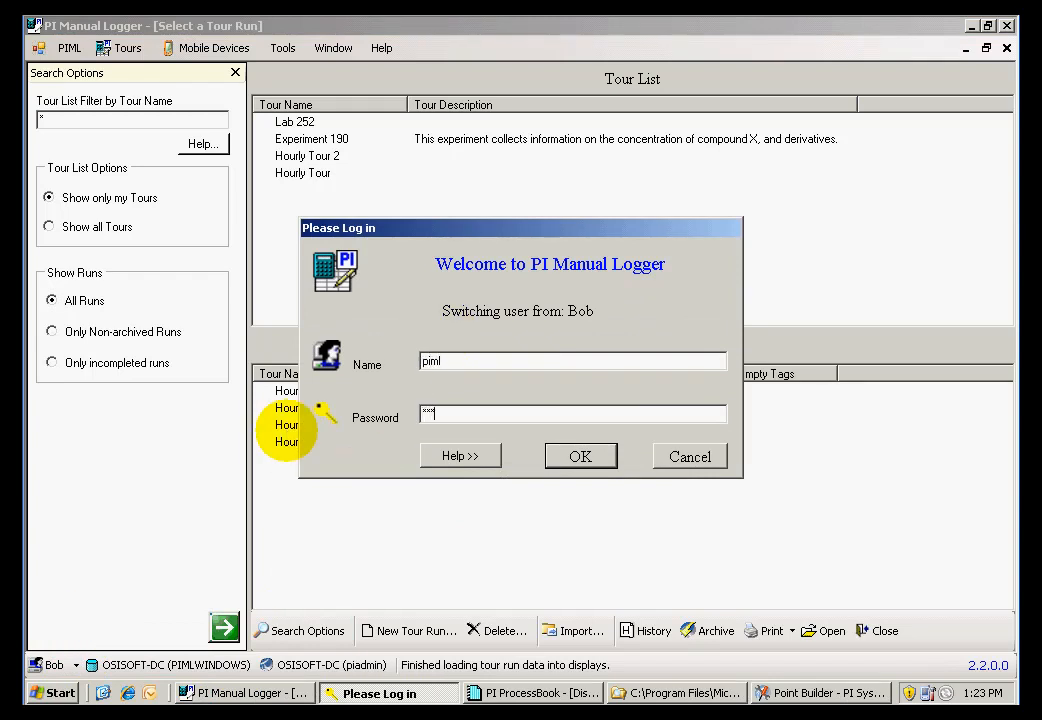
click(577, 459)
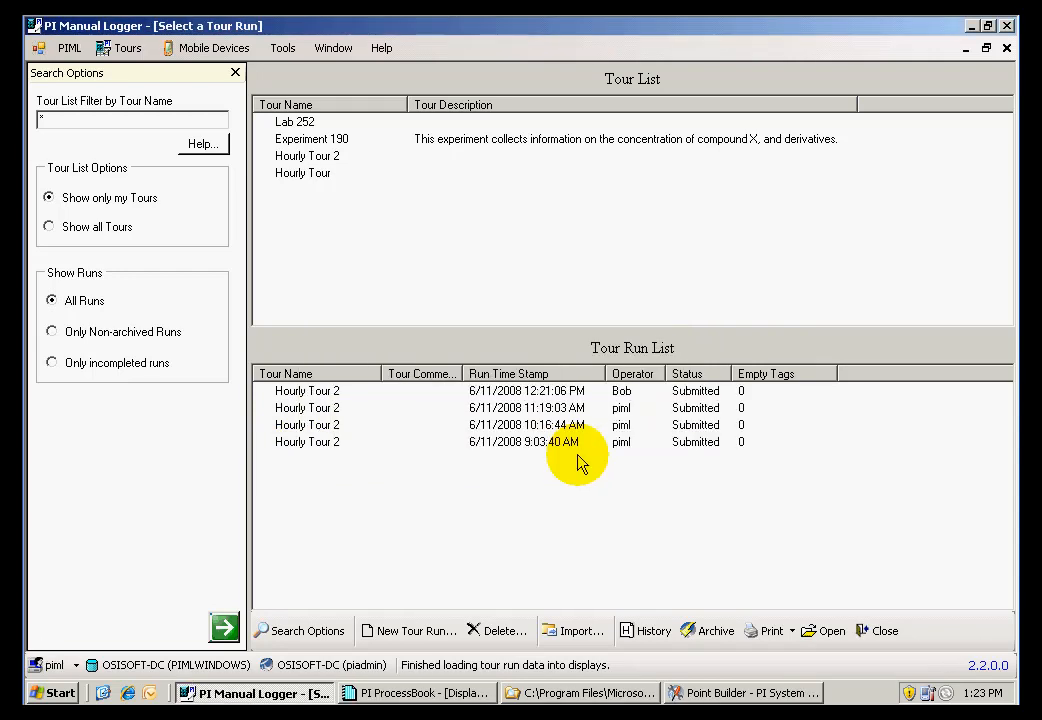
Open the submitted 9:03:40 AM run, review its four tags in Unit 1 and Unit 2, and approve the run
double_click(492, 448)
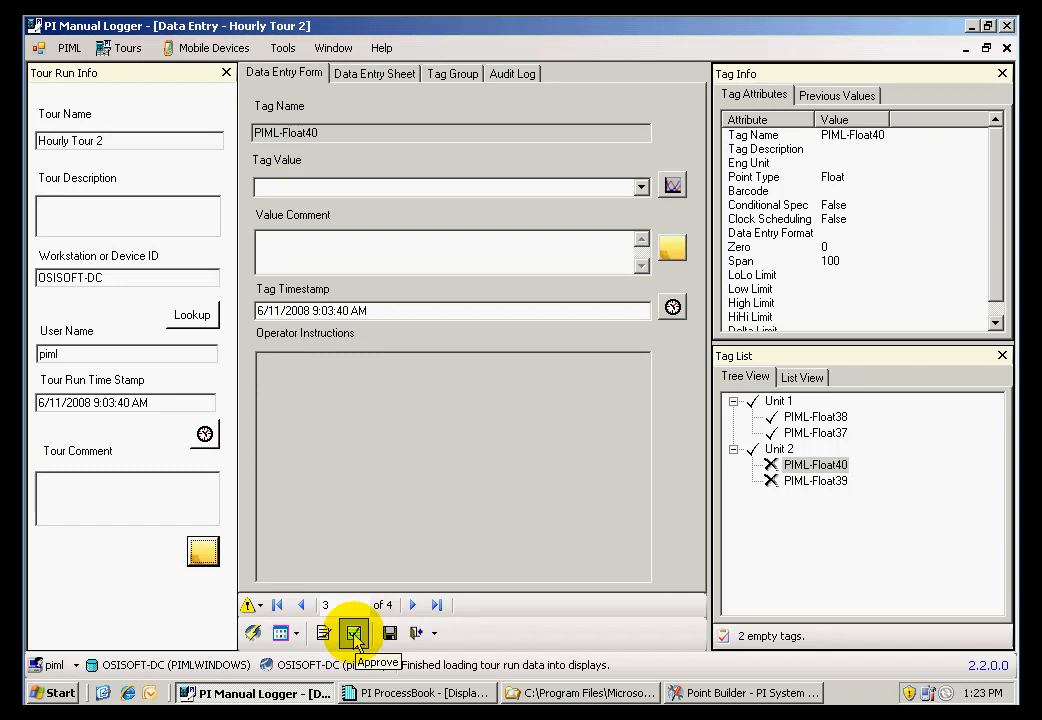
click(795, 418)
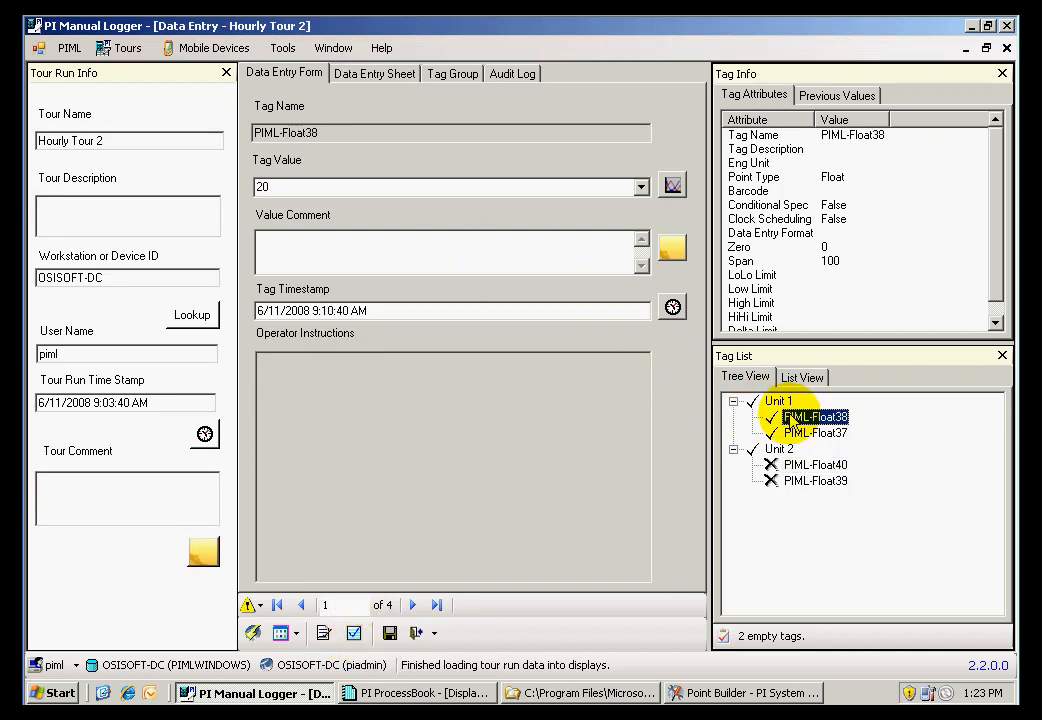
click(797, 433)
click(800, 466)
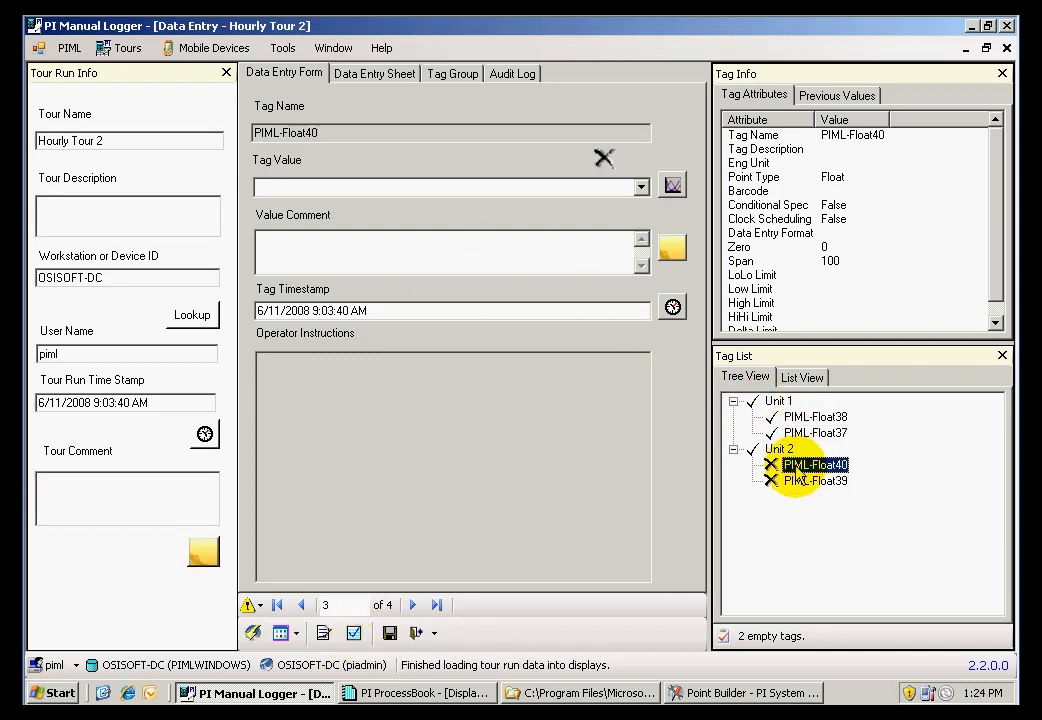
click(803, 482)
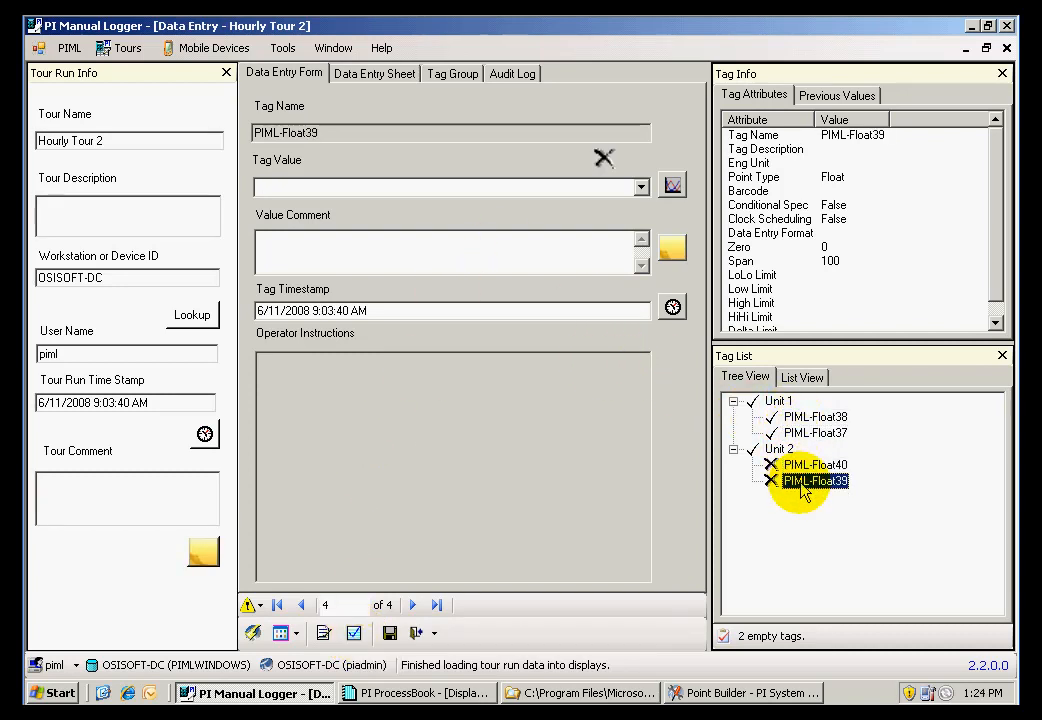
click(354, 633)
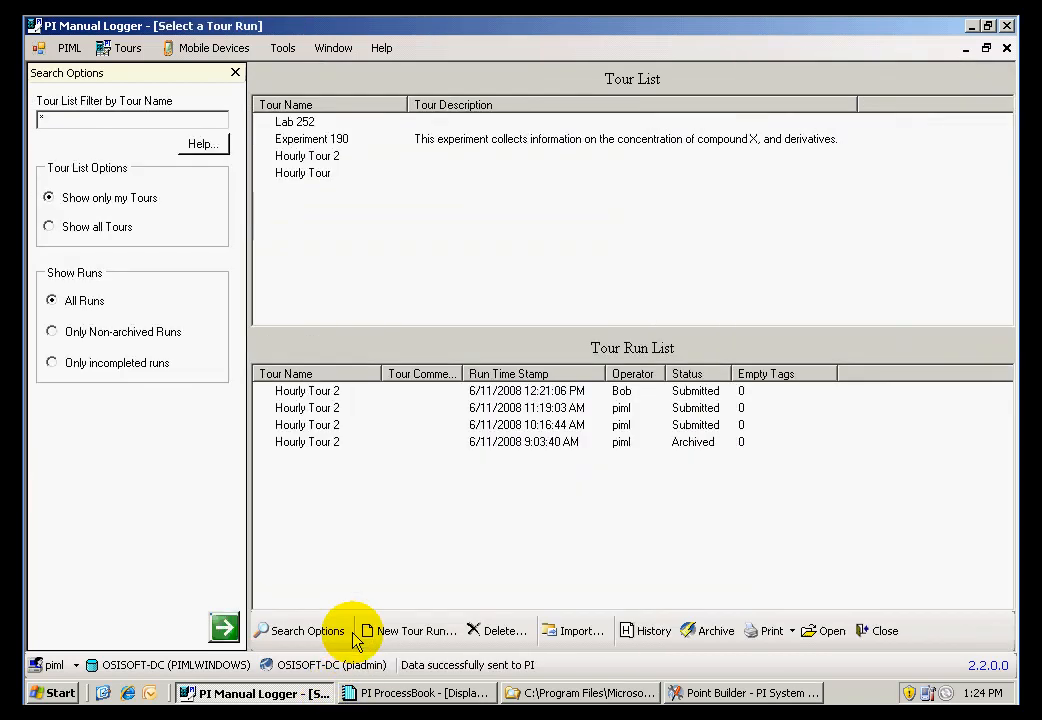